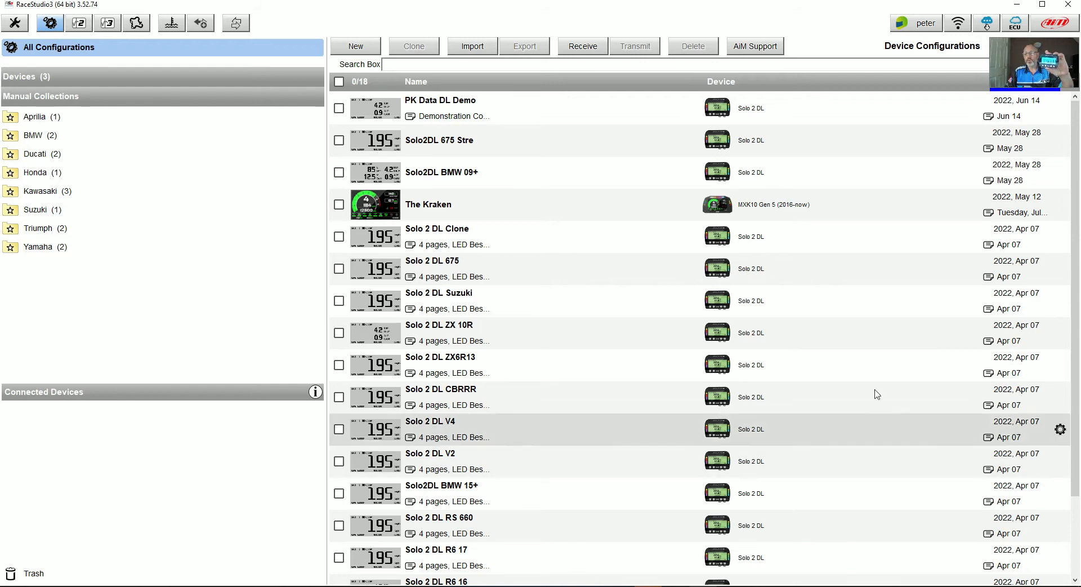
- Connect over WiFi to the PK Data Solo2 device and open its live measures
left_click(959, 26)
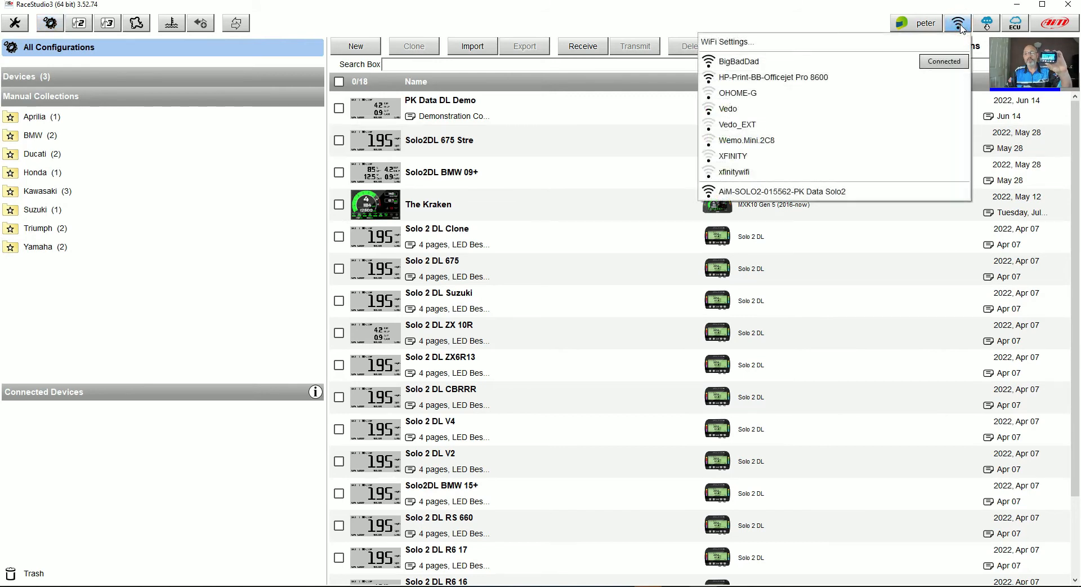
mouse_move(876, 195)
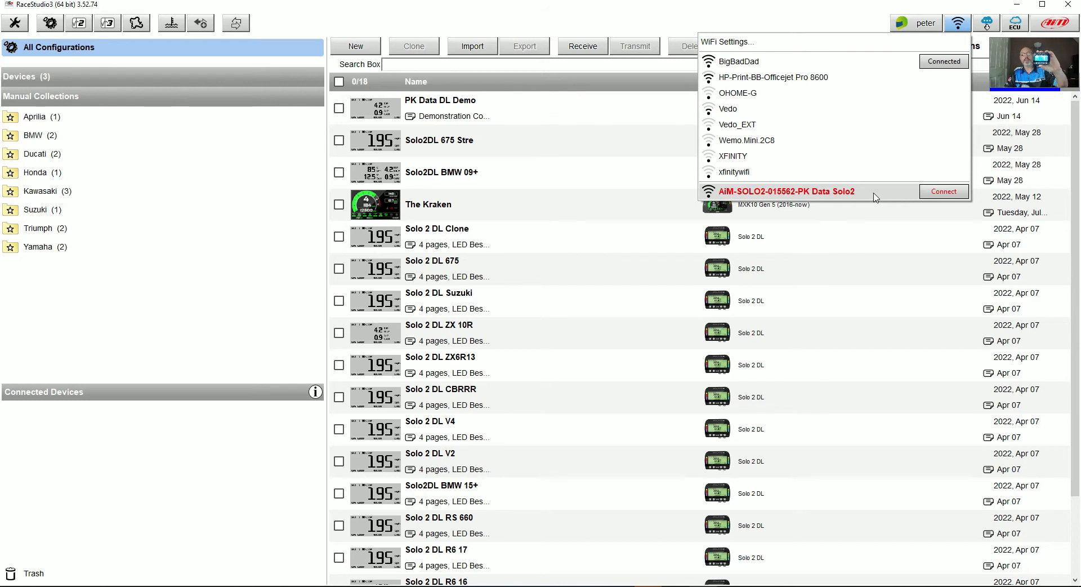
left_click(874, 194)
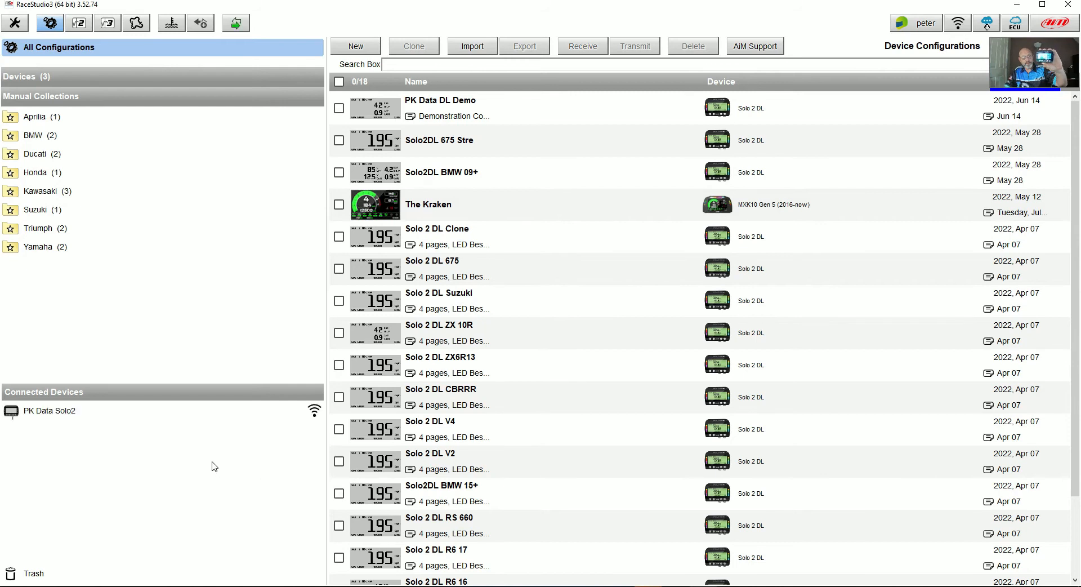
left_click(90, 417)
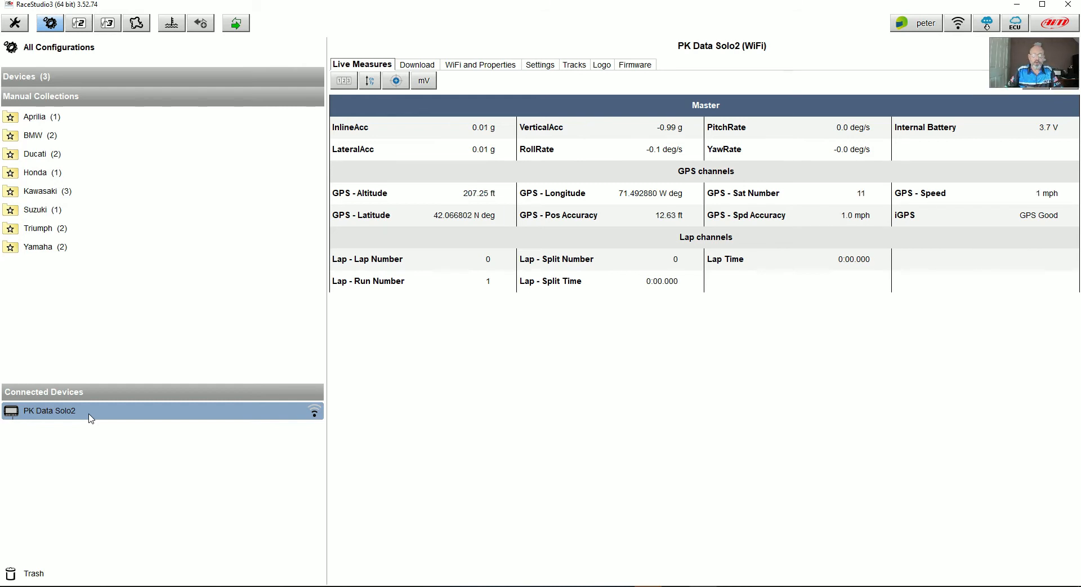
- Stop the device's live measure stream and start it again
mouse_move(401, 129)
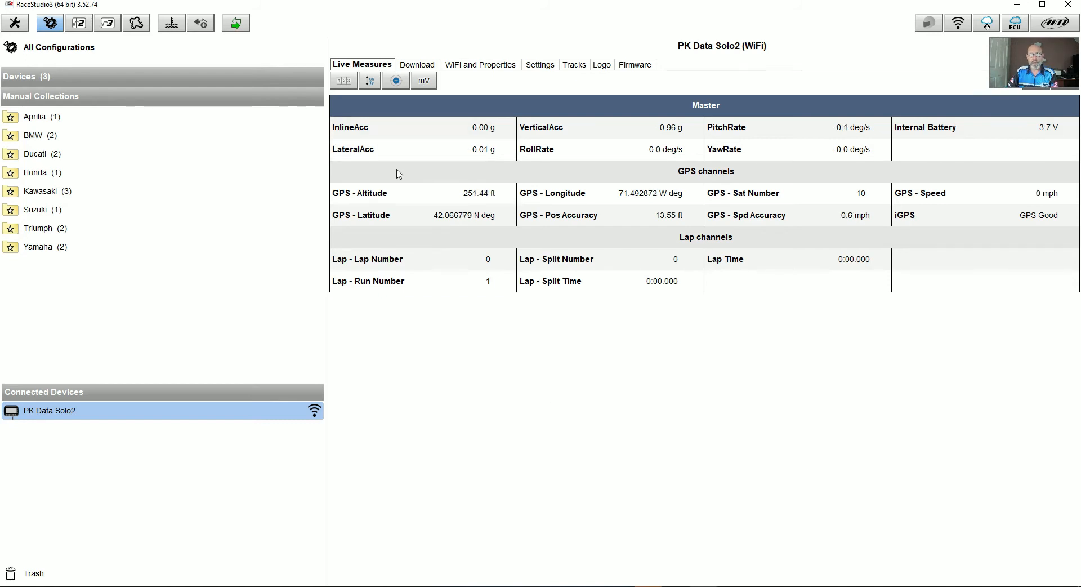
left_click(342, 82)
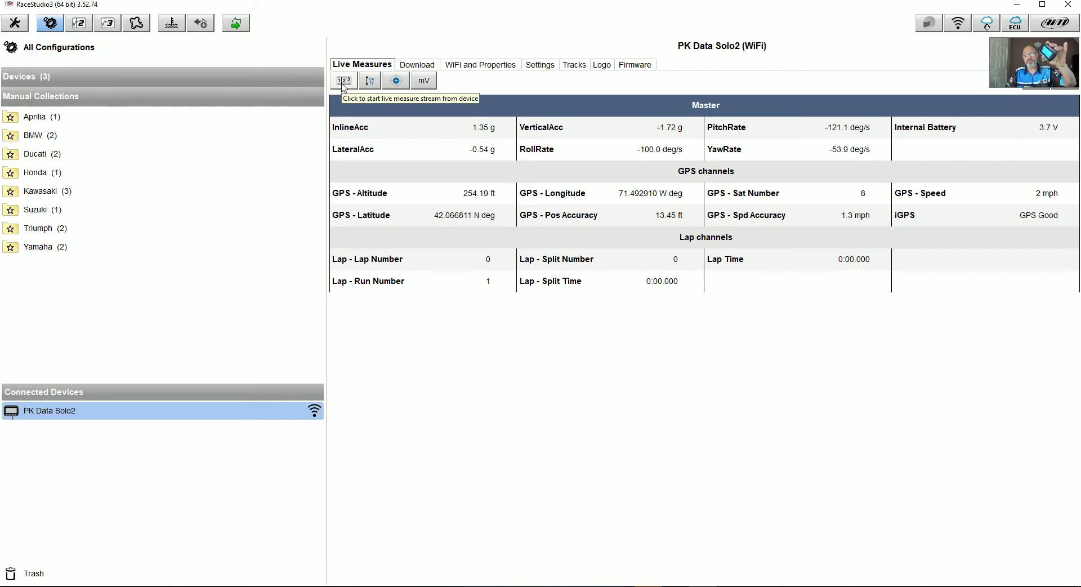
left_click(342, 82)
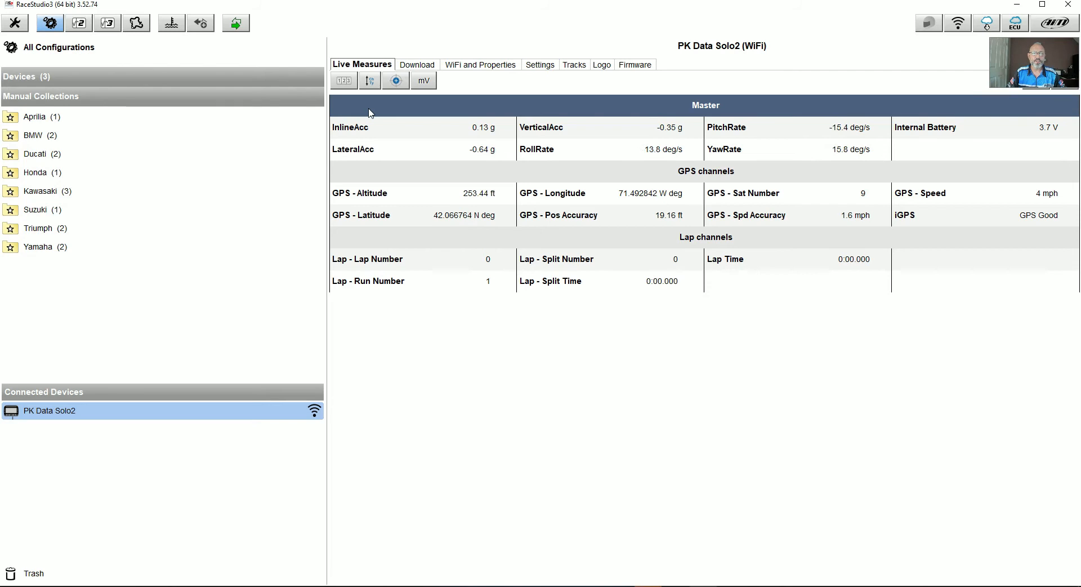
- Try the live measure sort orders by configuration and alphabetically, finishing with the sort by channel type
left_click(370, 82)
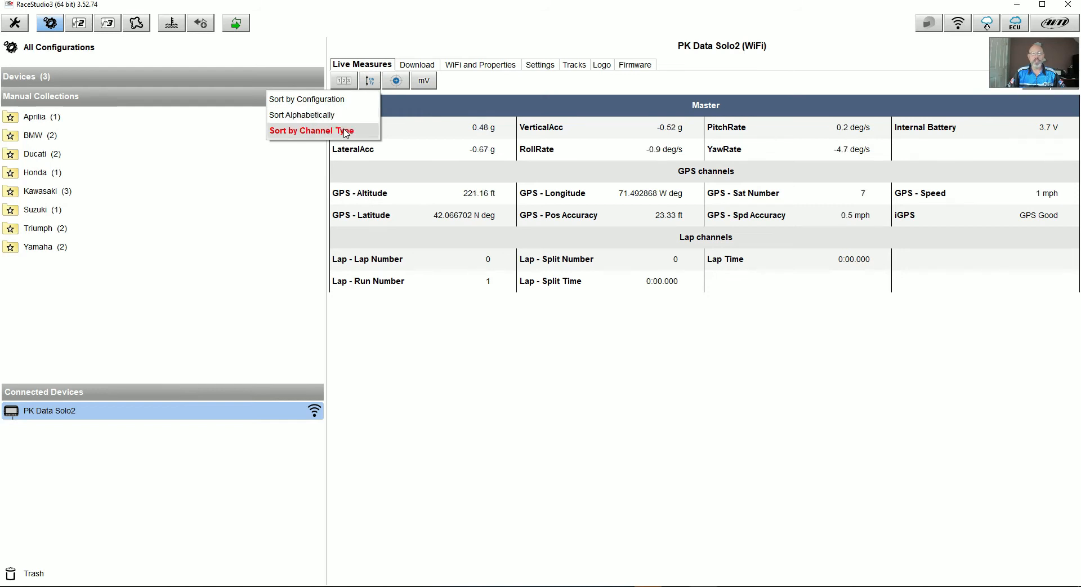
left_click(340, 100)
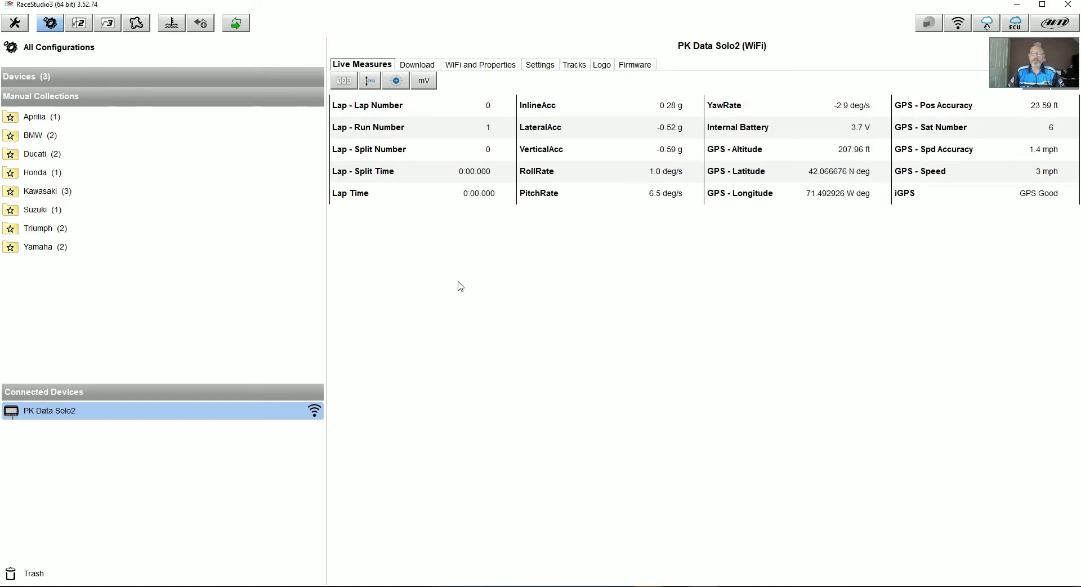
left_click(370, 82)
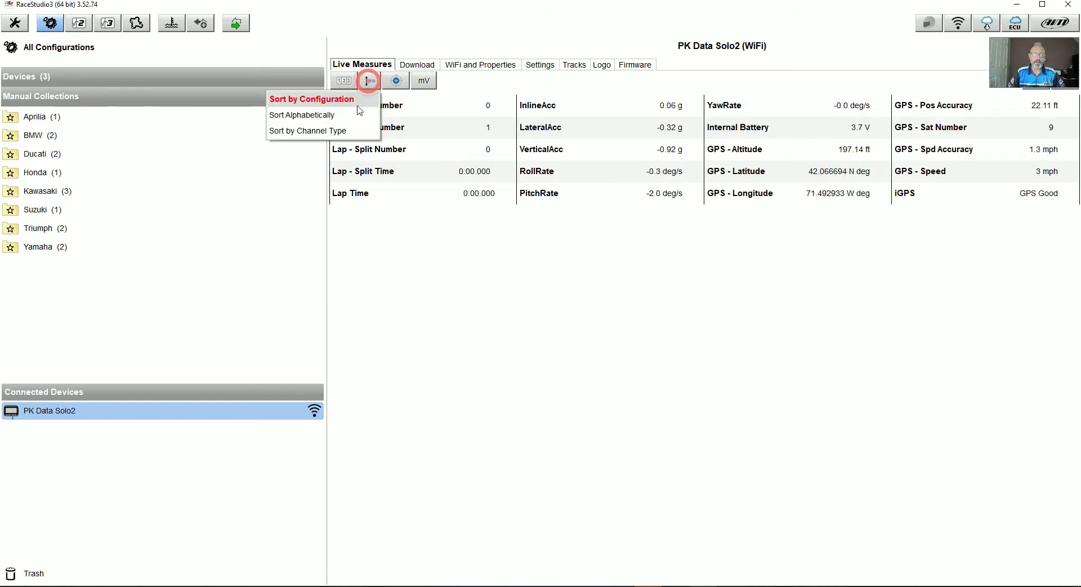
left_click(350, 115)
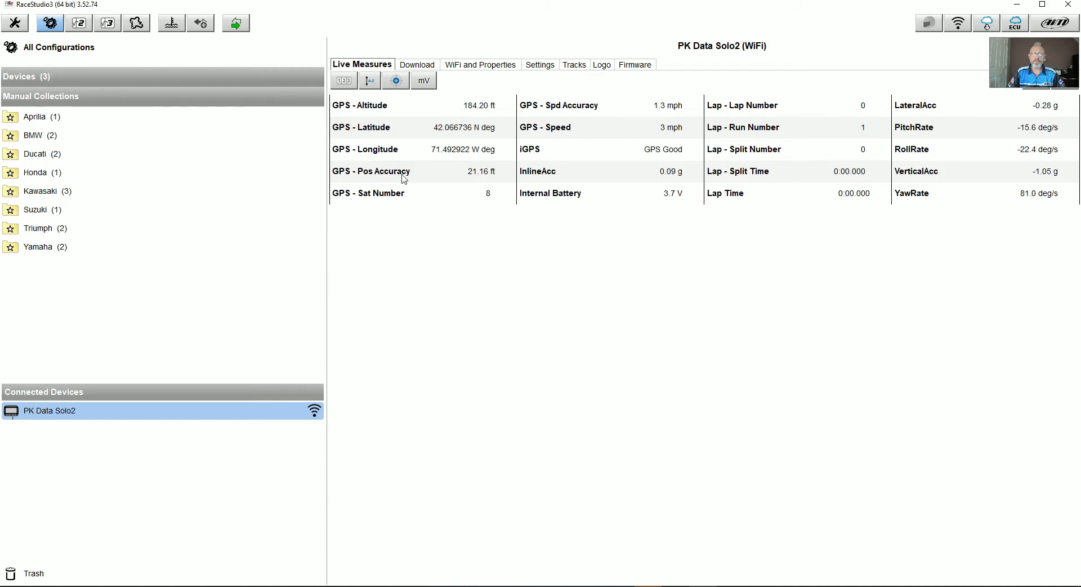
left_click(369, 80)
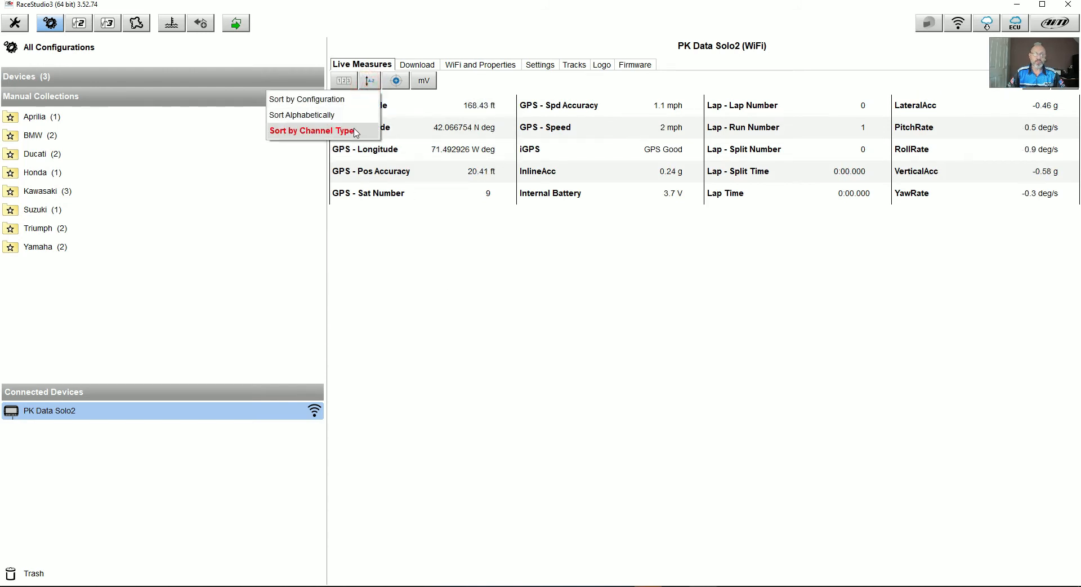
left_click(349, 132)
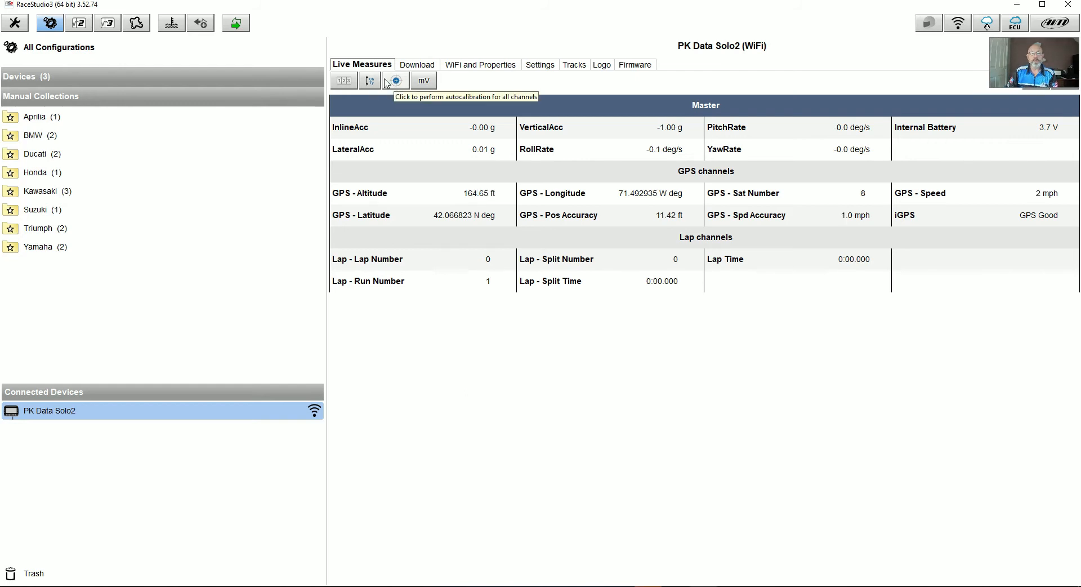
- Show the mV values alongside the live measures and hide them again
left_click(425, 82)
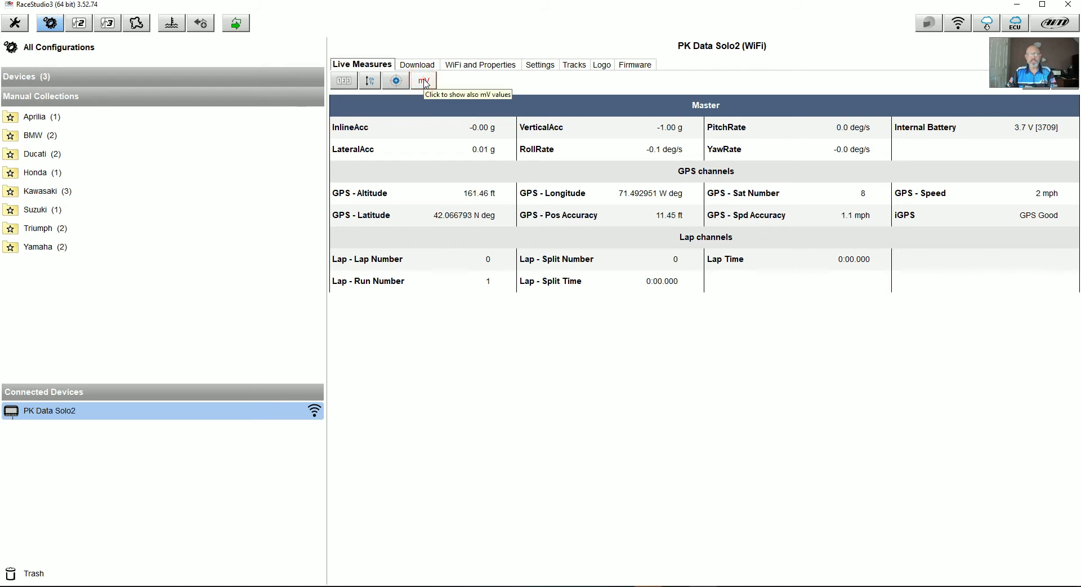
left_click(425, 83)
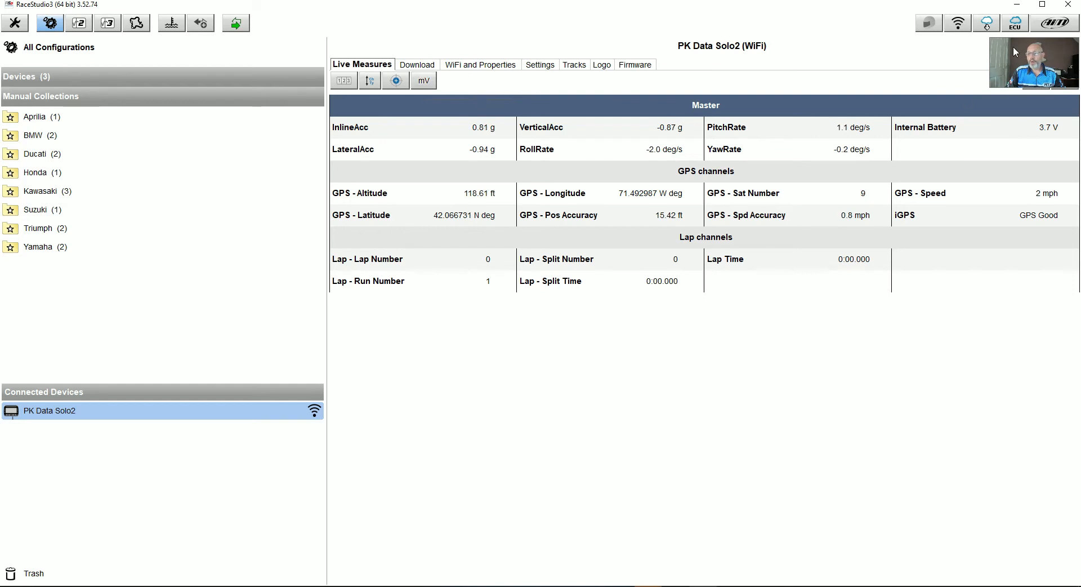
left_click_drag(1014, 48, 1006, 297)
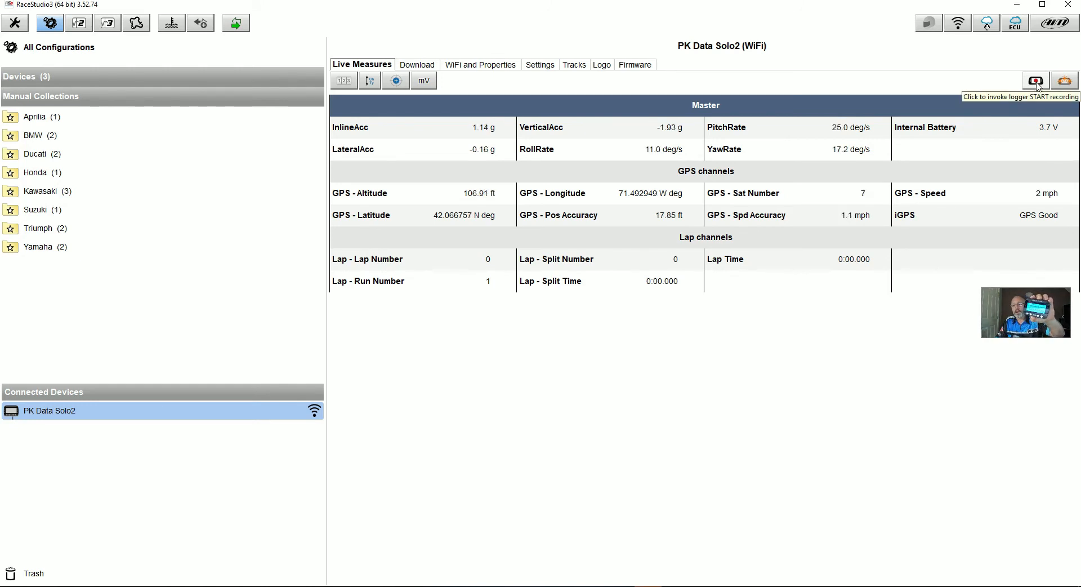
- Start a logger recording on the connected device and stop it
left_click(1065, 82)
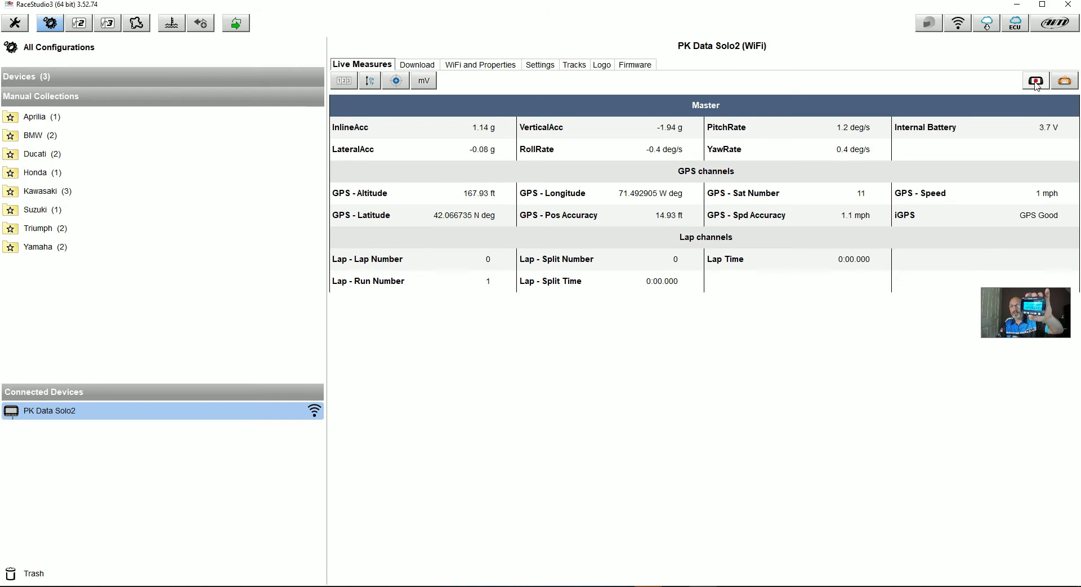
left_click(1037, 83)
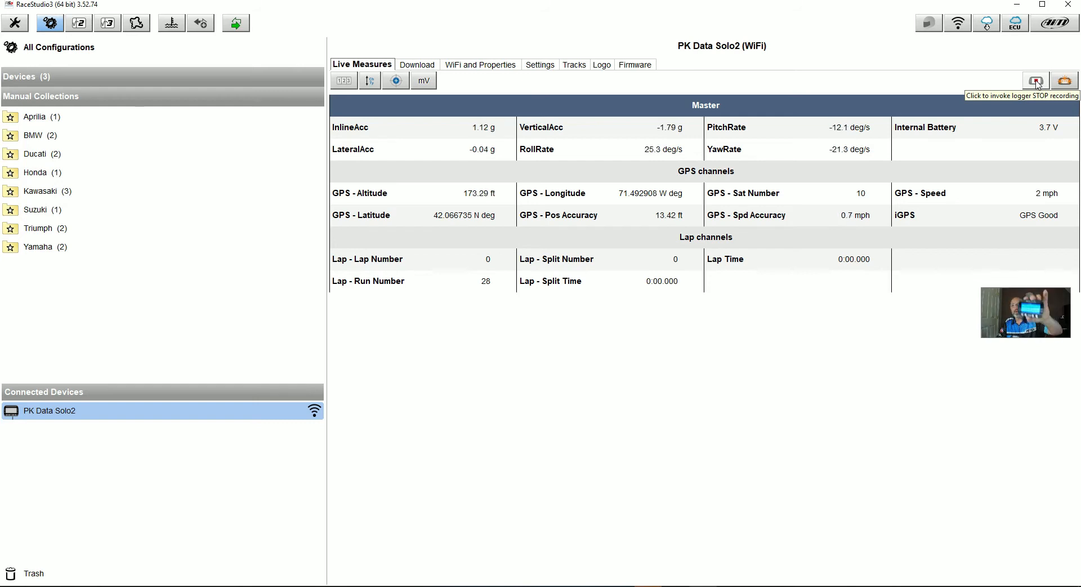
left_click(1036, 82)
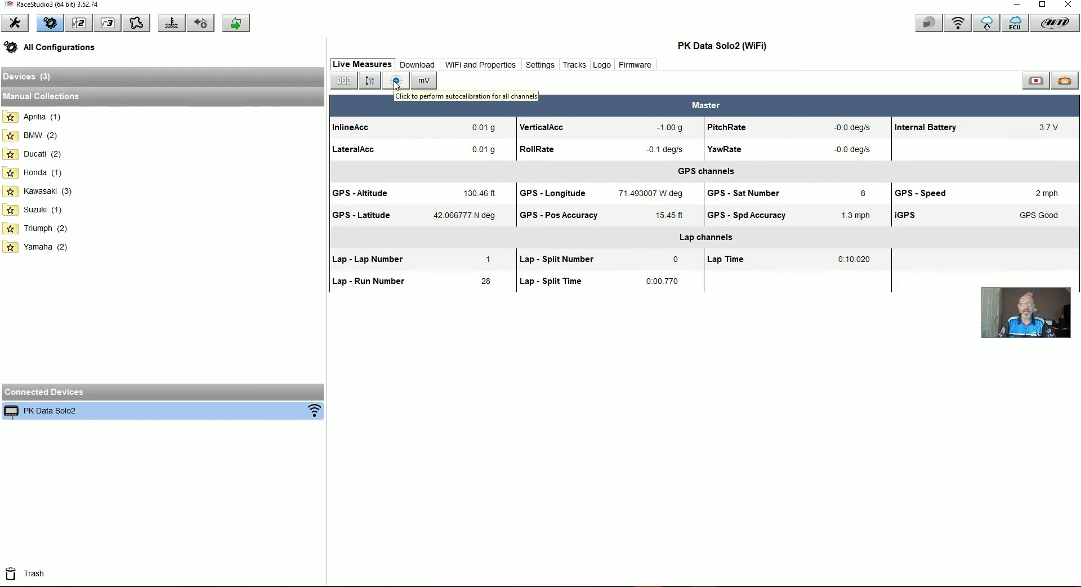
- Autocalibrate all acceleration and rotation rate channels of the device and exit the calibration view
left_click(397, 81)
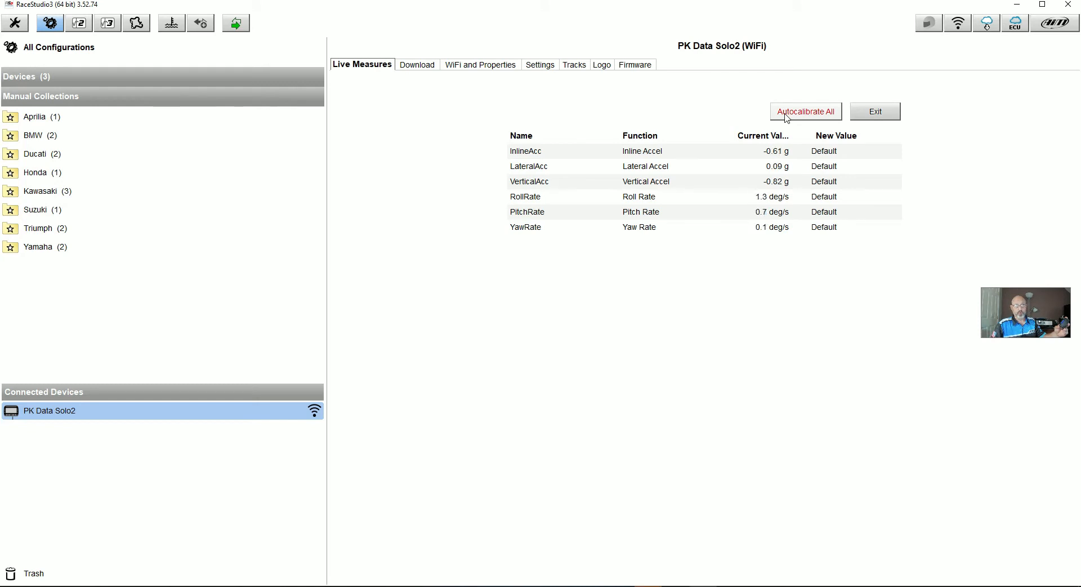
left_click(787, 118)
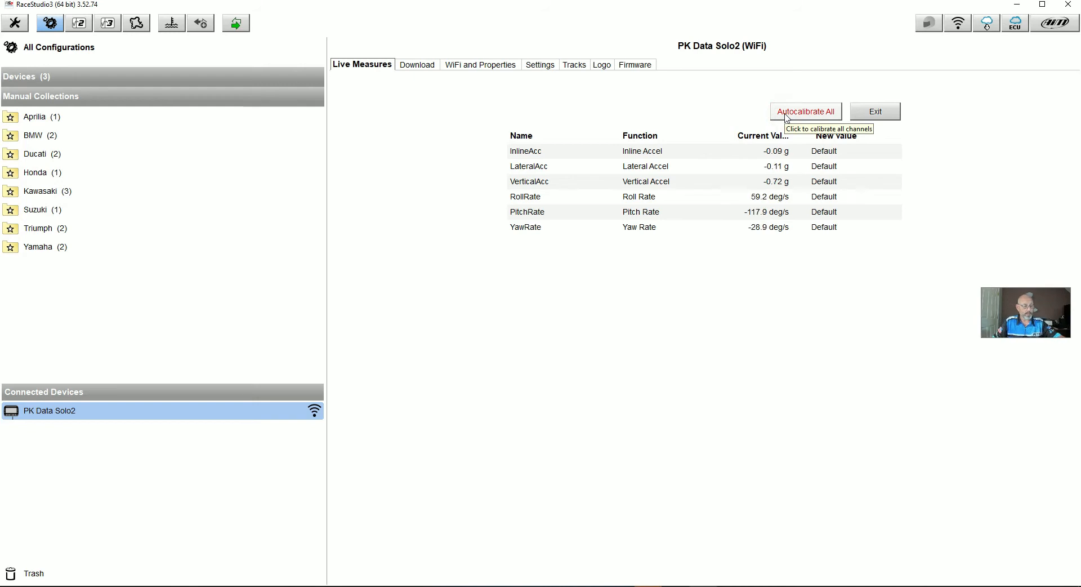
left_click(787, 118)
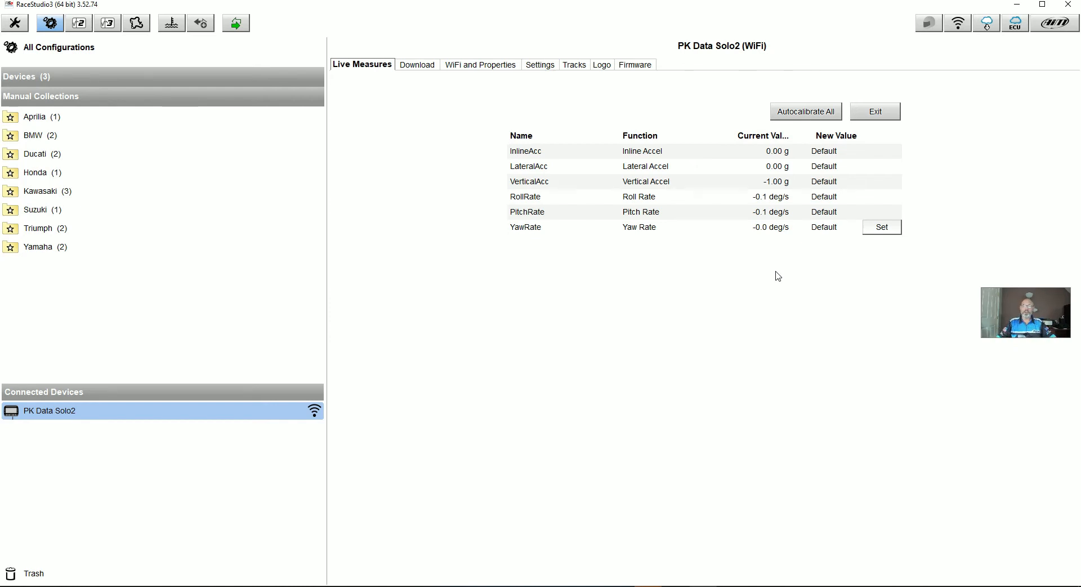
left_click(805, 113)
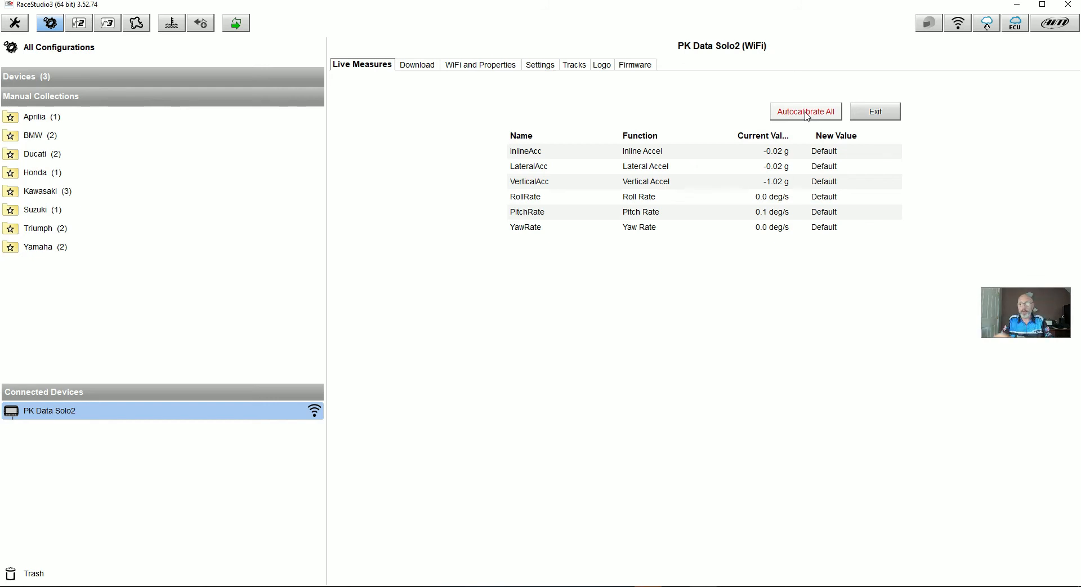
left_click(892, 117)
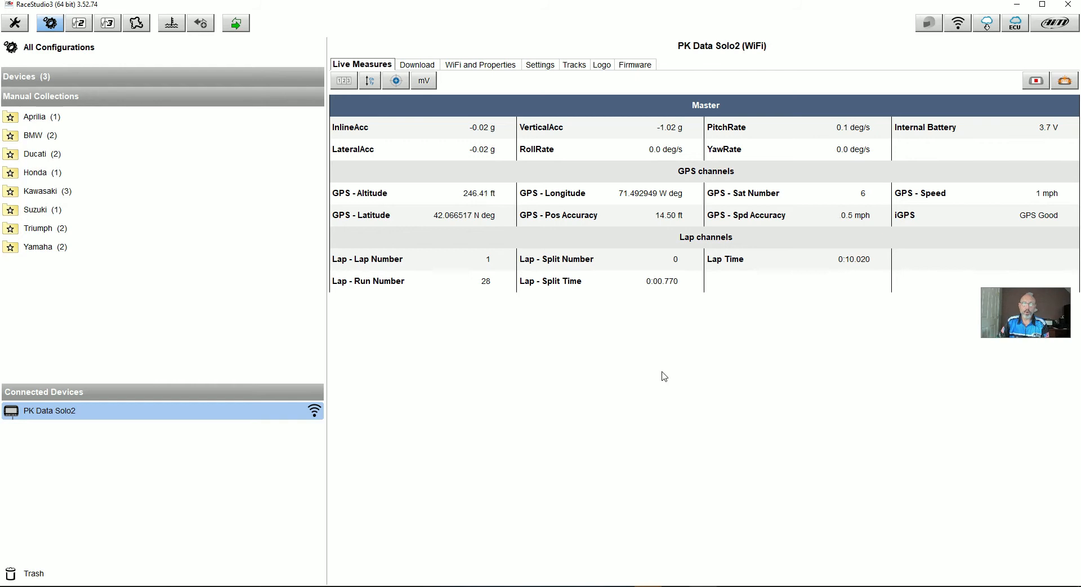
- Set the device's venue type to Practice 1 and transmit the WiFi and properties to the device
left_click(489, 69)
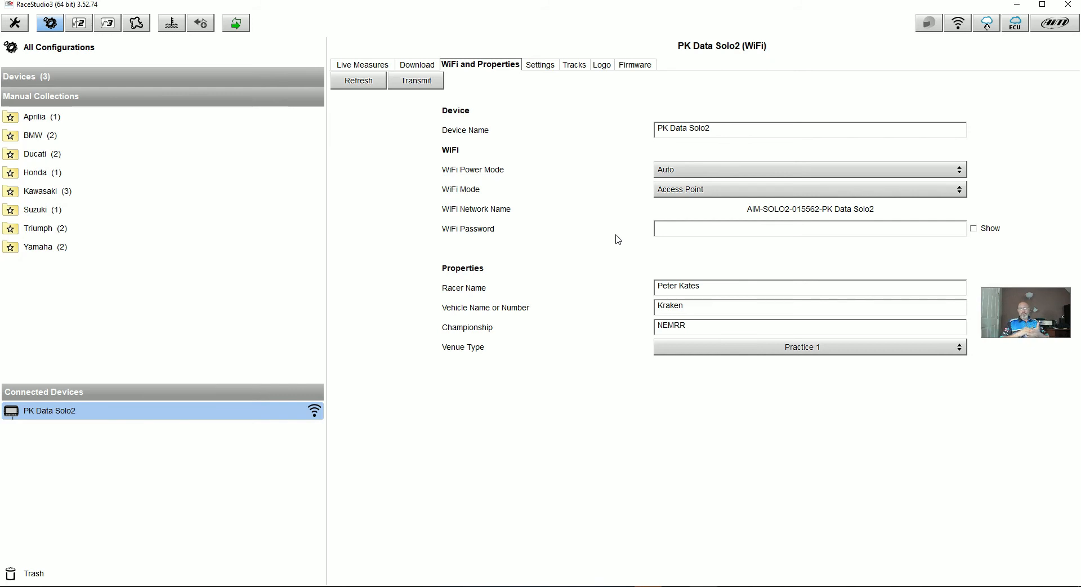
left_click(755, 353)
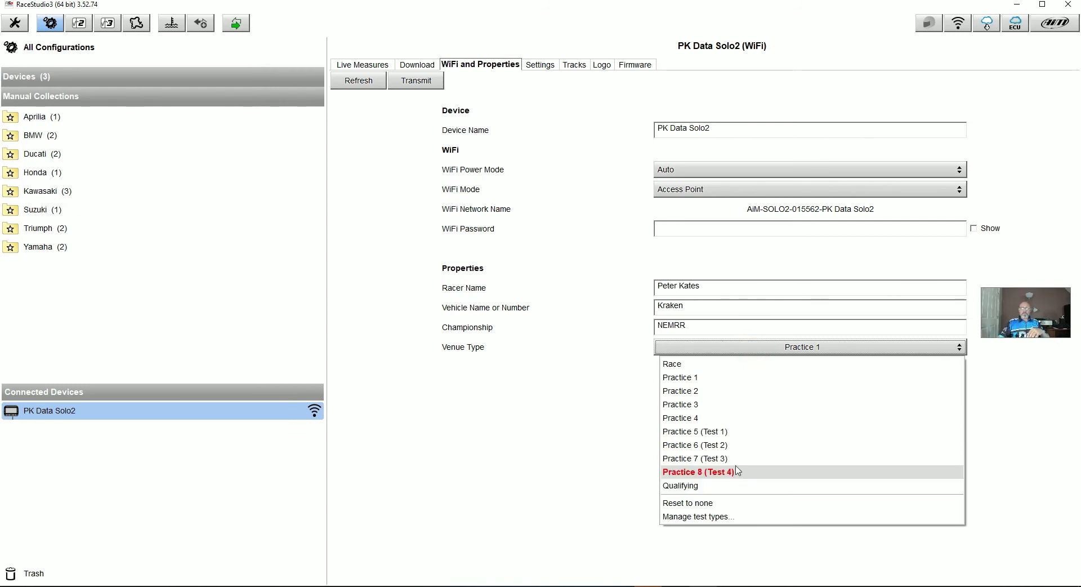
left_click(693, 378)
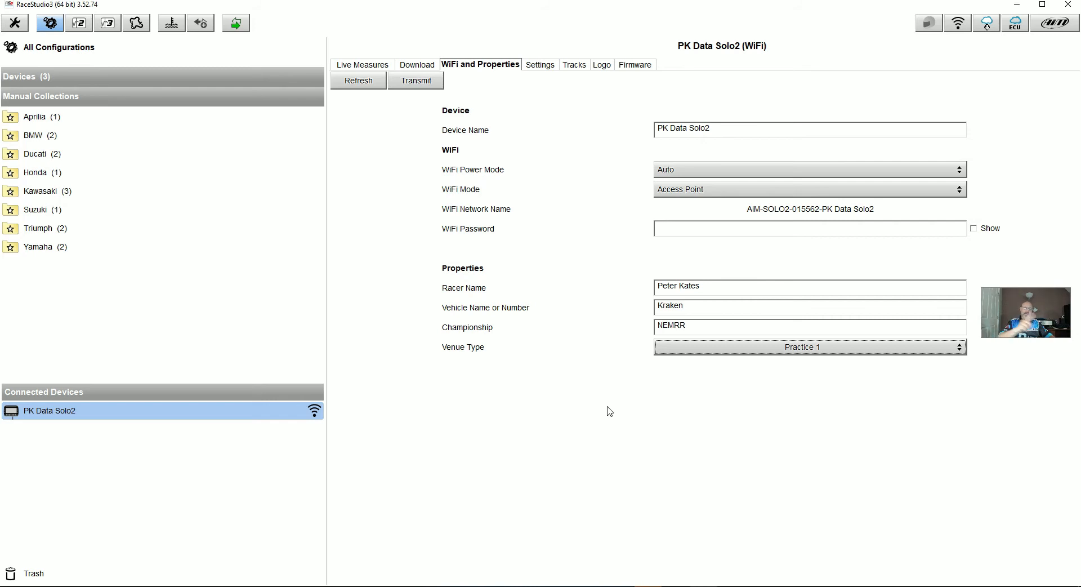
left_click(417, 83)
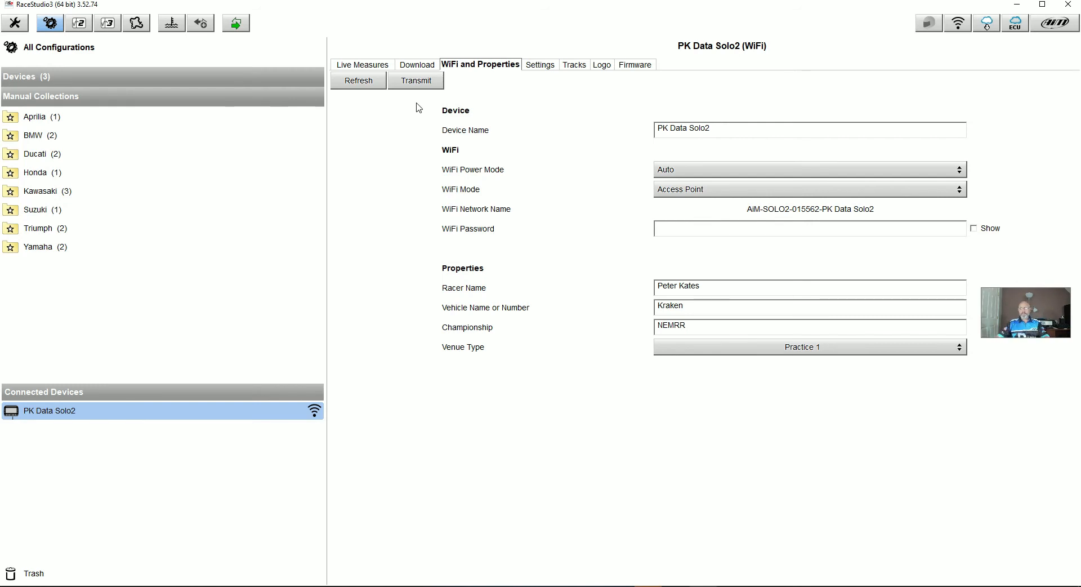
- Set the device's time and date synchronization to by GPS Track
left_click(541, 66)
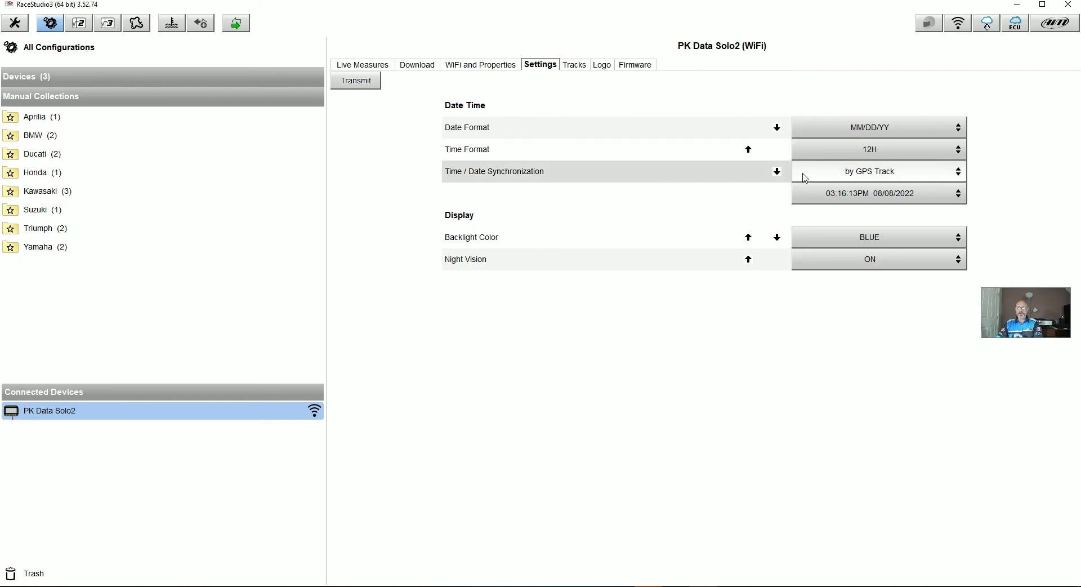
left_click(848, 176)
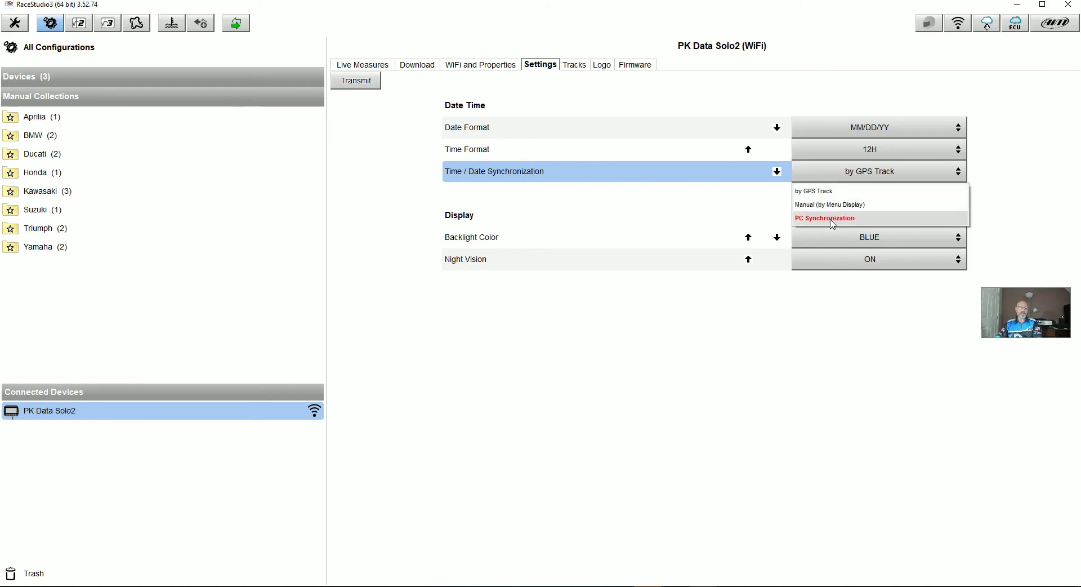
left_click(811, 191)
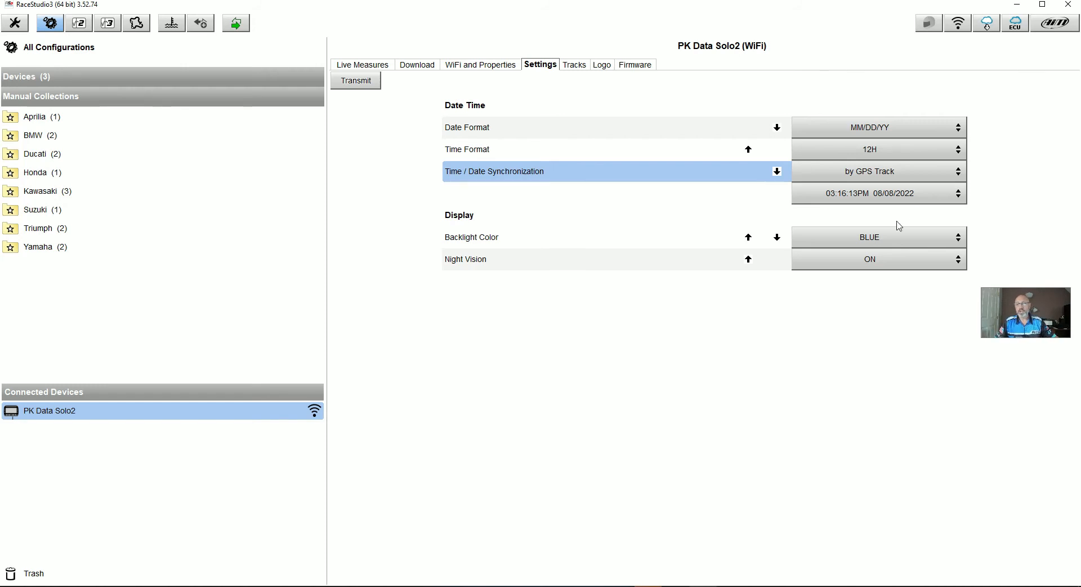
- Set the display's backlight color to GREEN and transmit the settings to the device
left_click(884, 241)
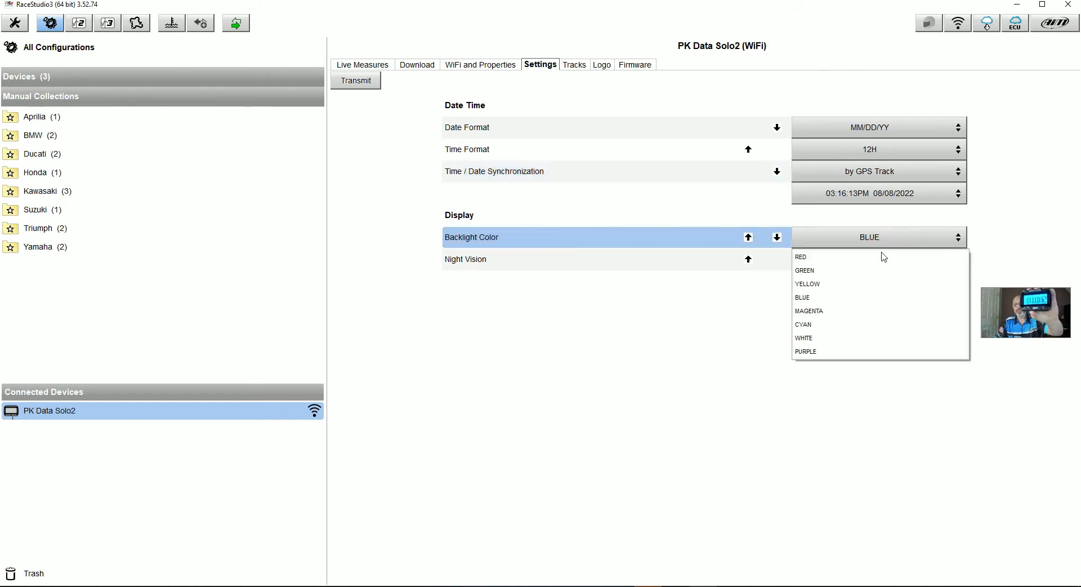
left_click(879, 272)
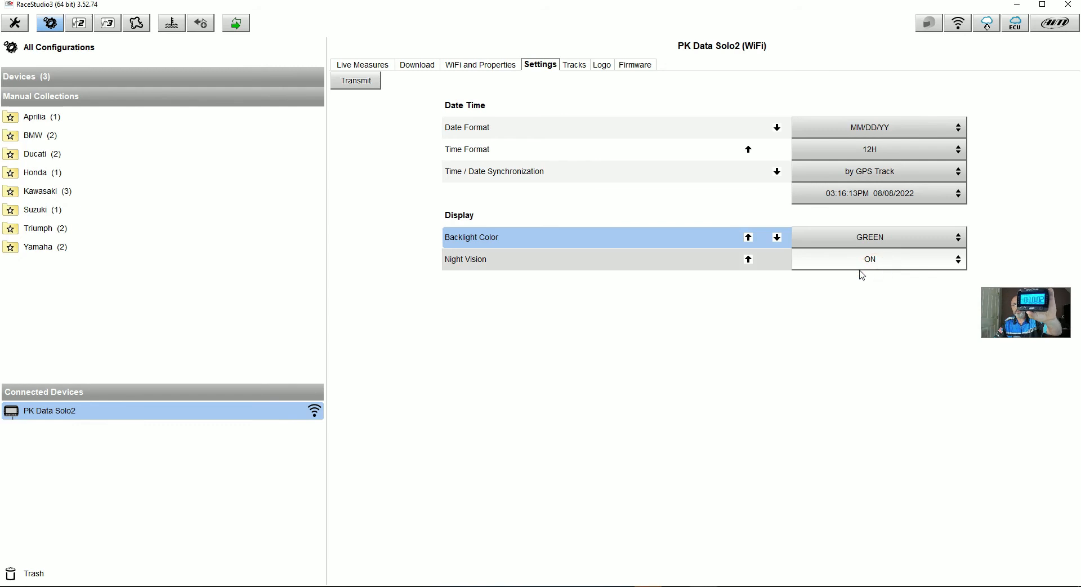
left_click(365, 89)
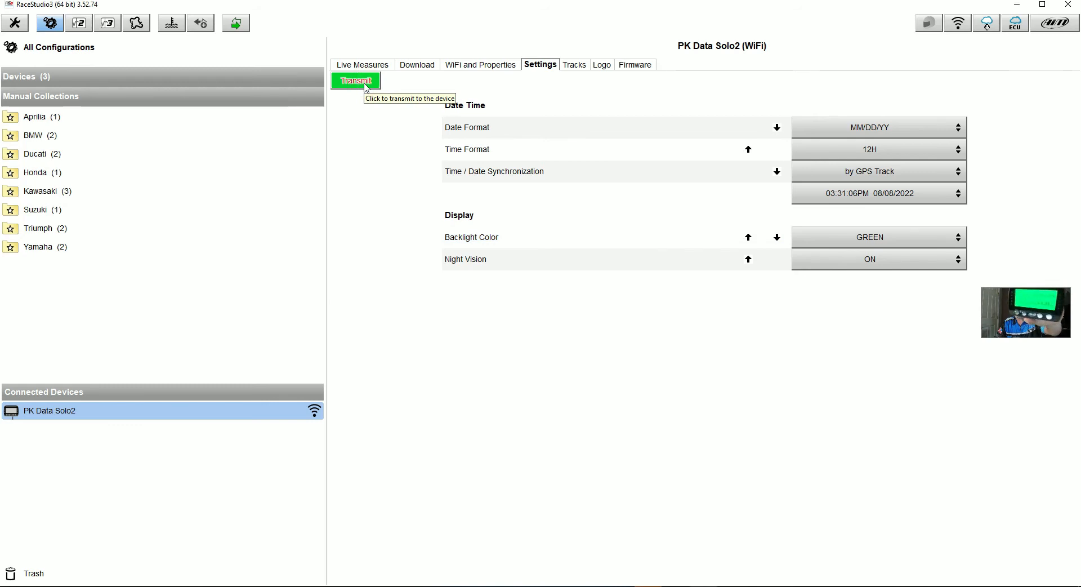
- Set the display's backlight color to BLUE and transmit the settings to the device
left_click(823, 244)
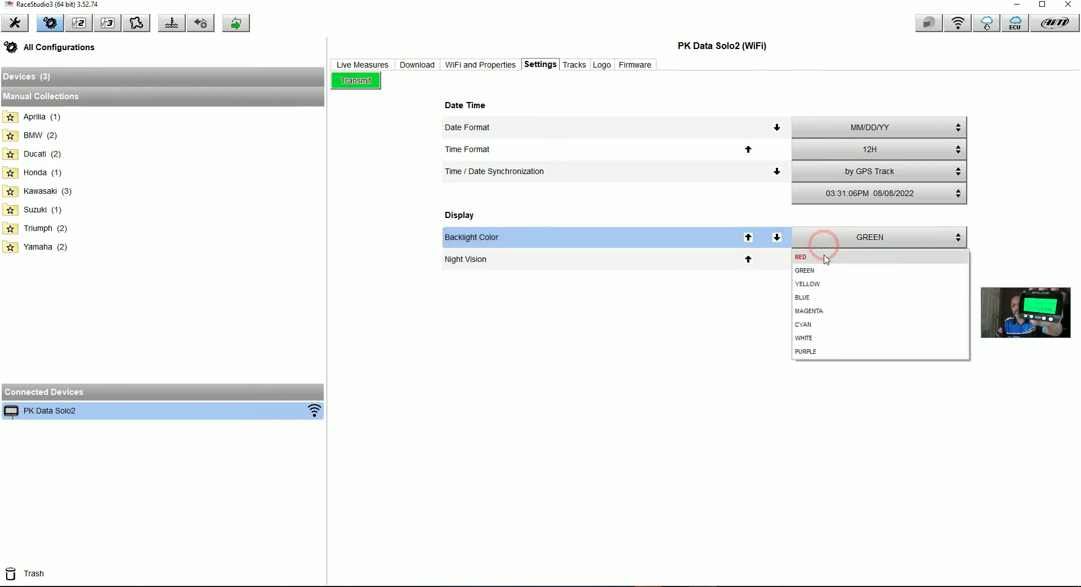
left_click(825, 297)
left_click(366, 82)
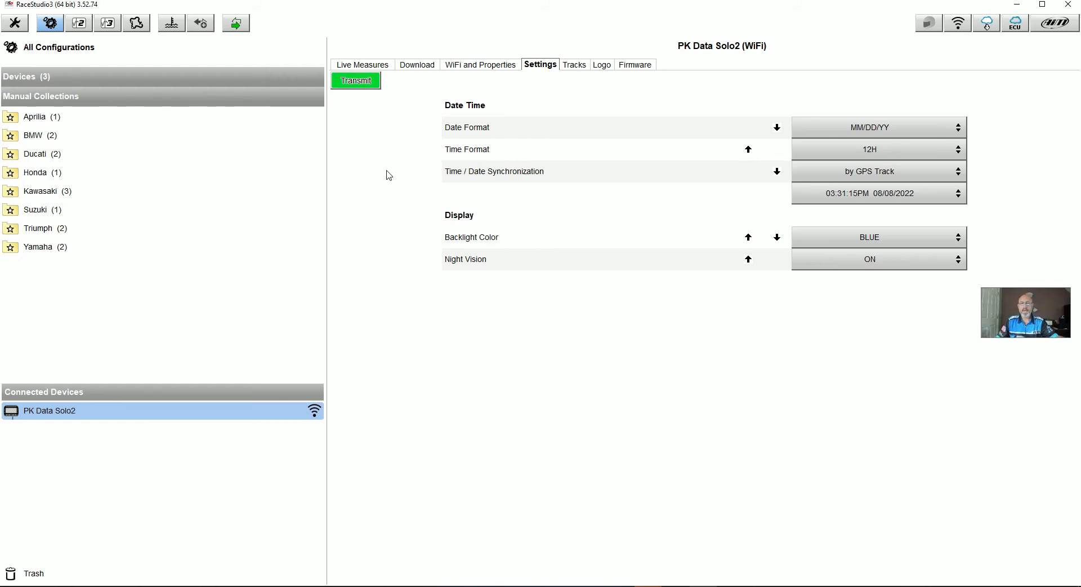
- Set the display's Night Vision to OFF and transmit the settings to the device
left_click(816, 260)
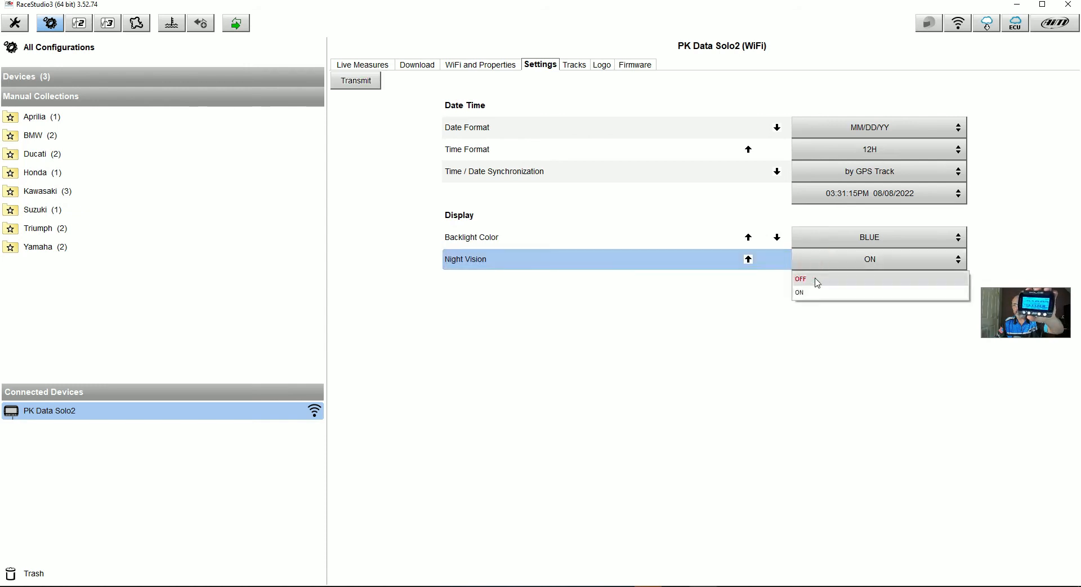
left_click(815, 296)
left_click(829, 263)
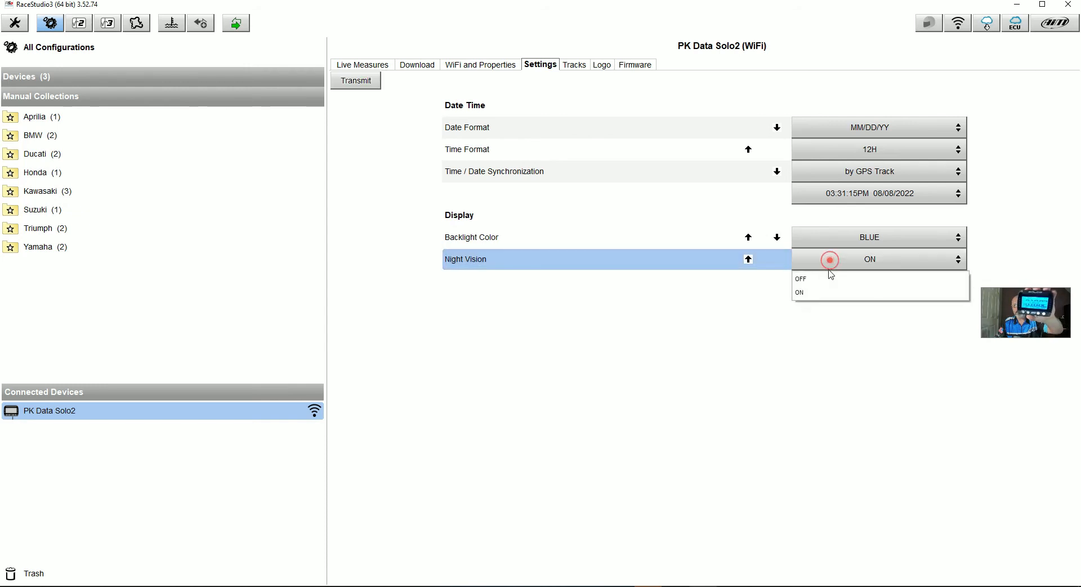
left_click(827, 281)
left_click(363, 81)
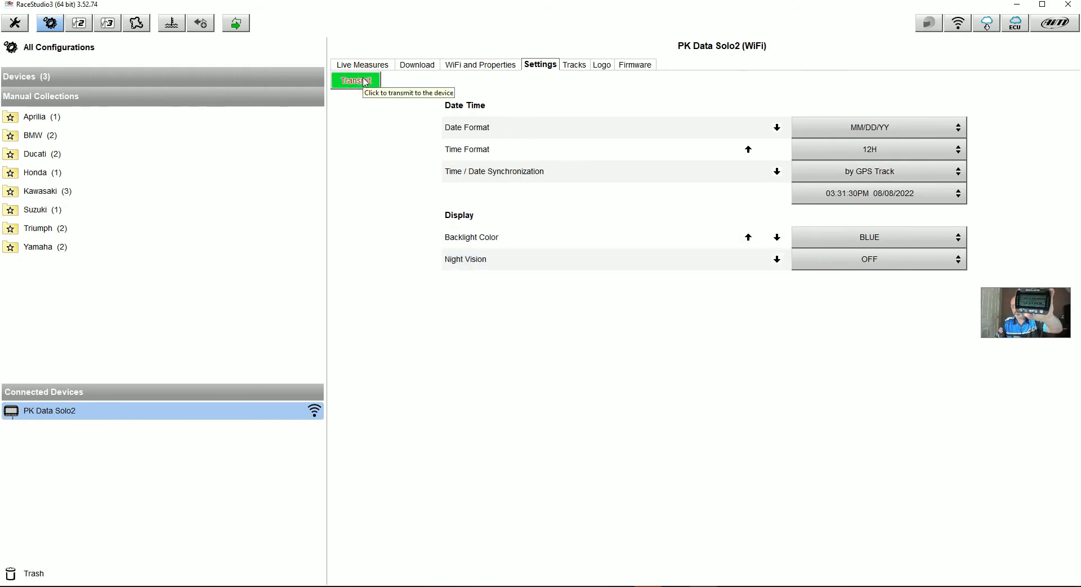
- Set the display's Night Vision back to ON and transmit the settings to the device
left_click(867, 260)
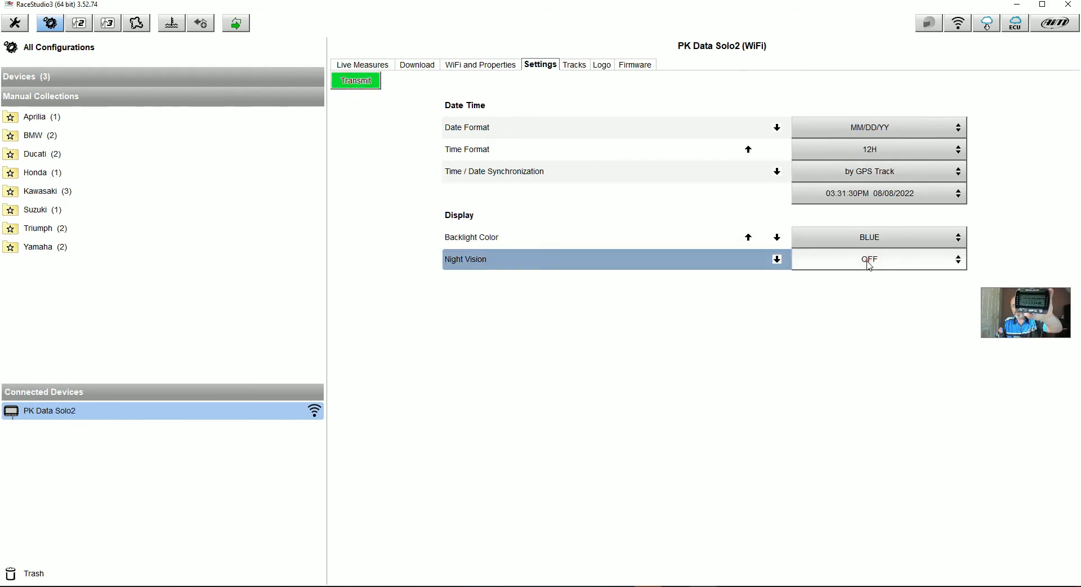
left_click(864, 292)
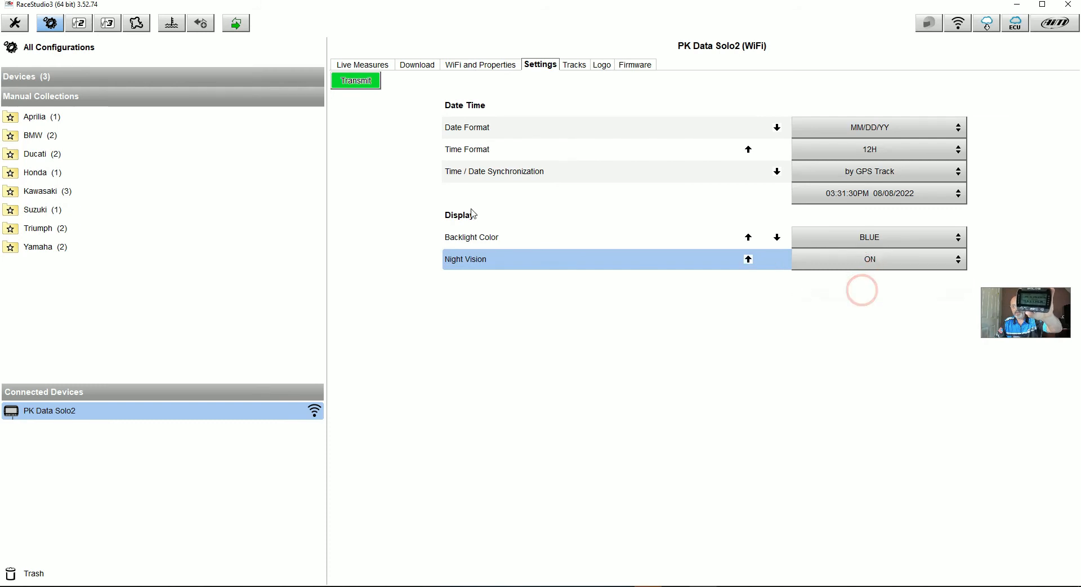
left_click(366, 84)
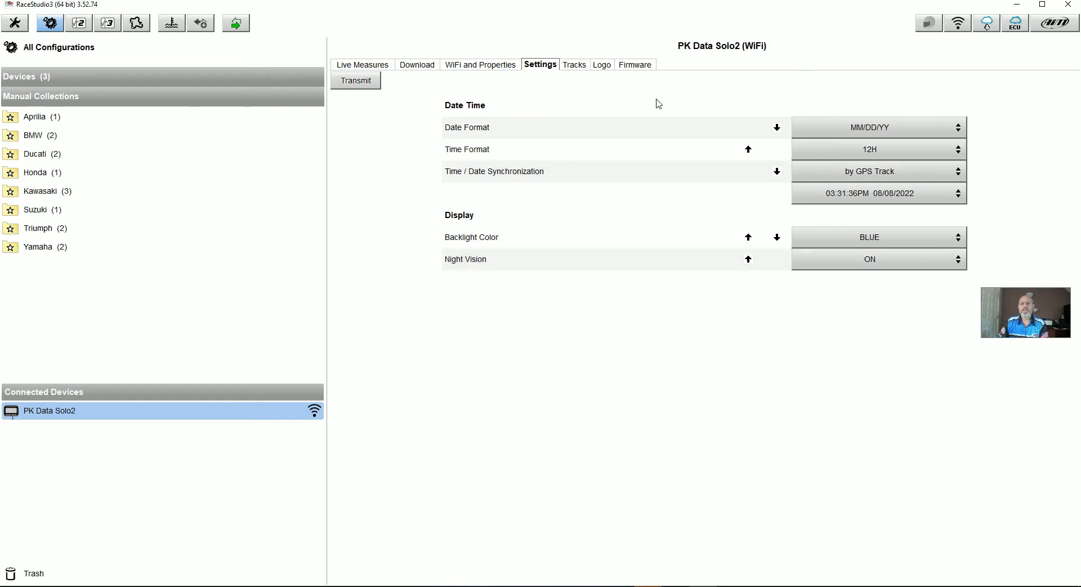
- View the device's startup logo and look through the PK Data Artwork folder for logo images without opening one
left_click(602, 67)
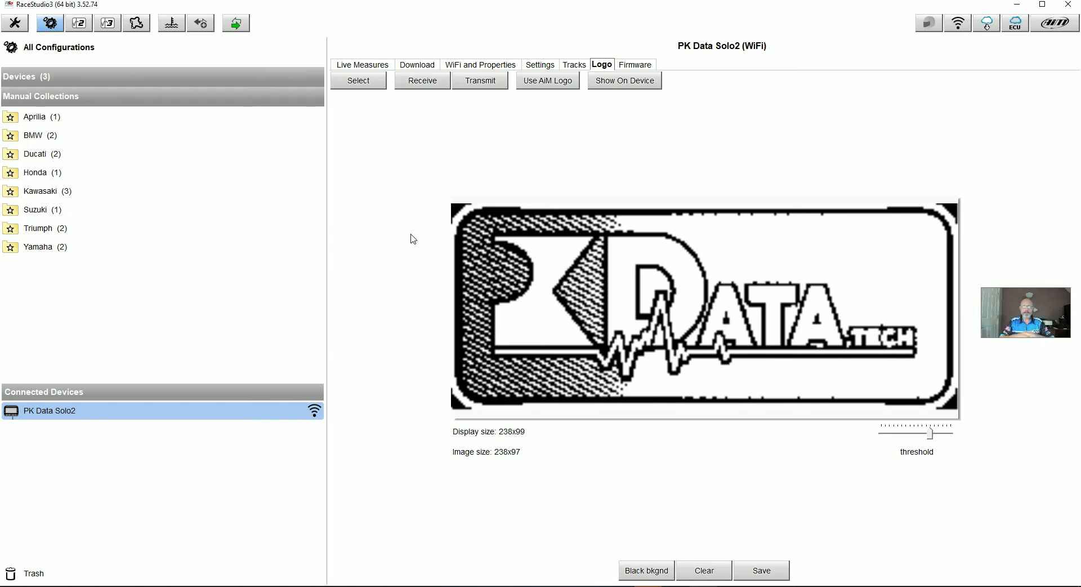
left_click(358, 81)
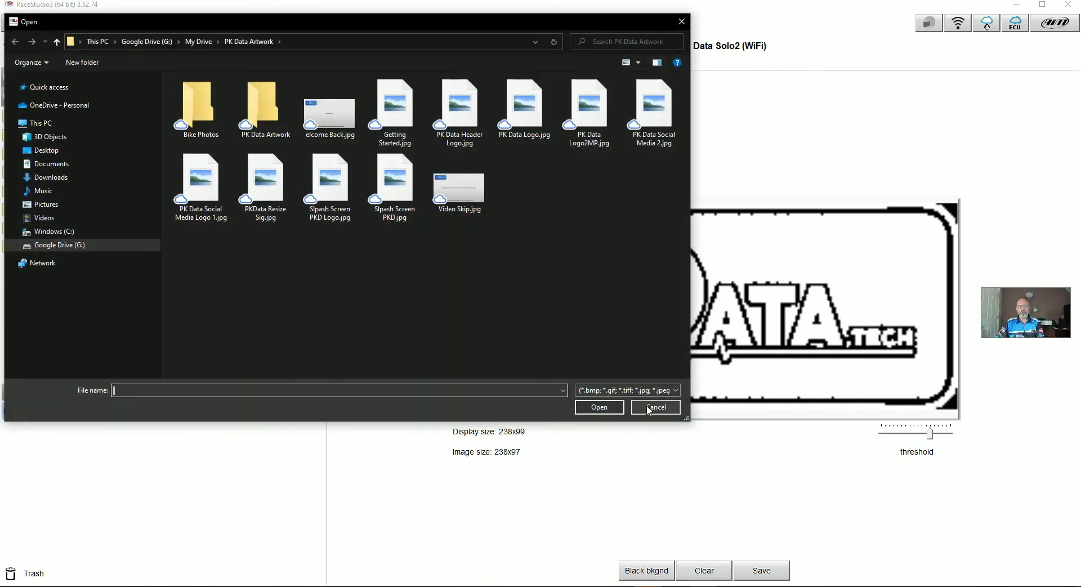
left_click(646, 405)
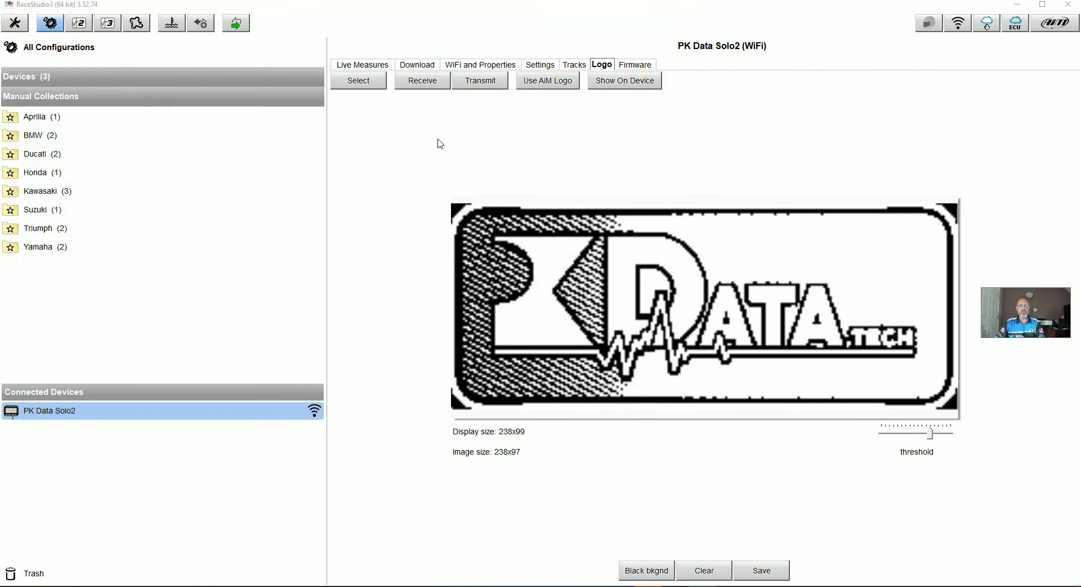
- Transmit the PK Data logo and show it on the device, and reduce the logo image's threshold
left_click(489, 84)
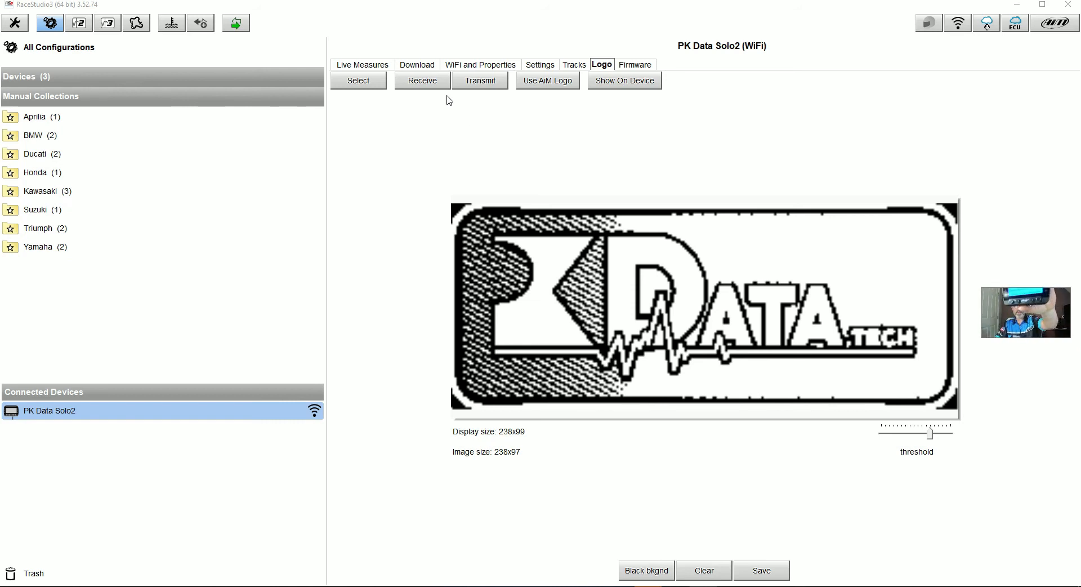
left_click(478, 85)
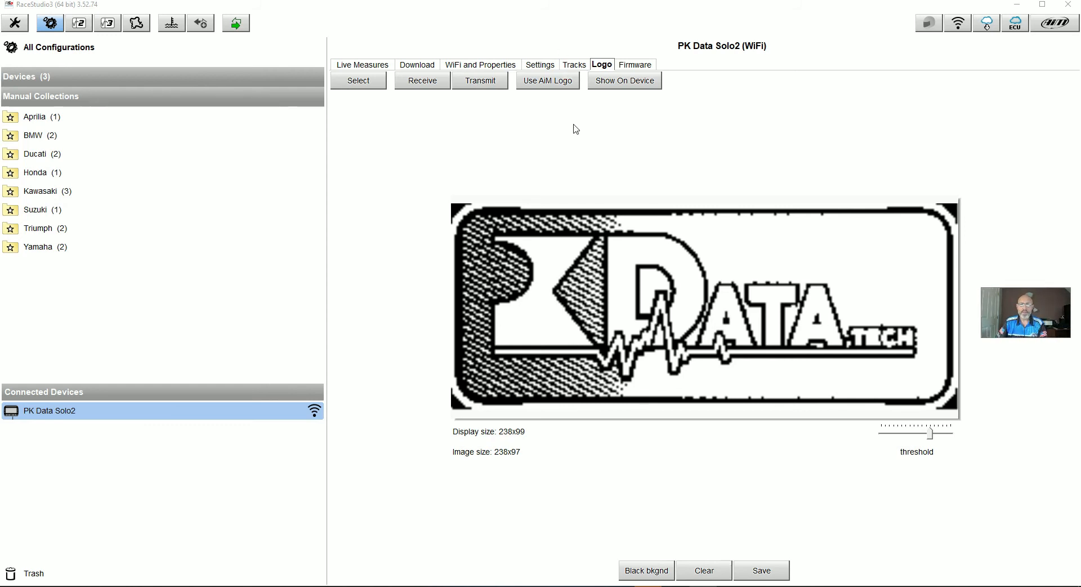
left_click(608, 89)
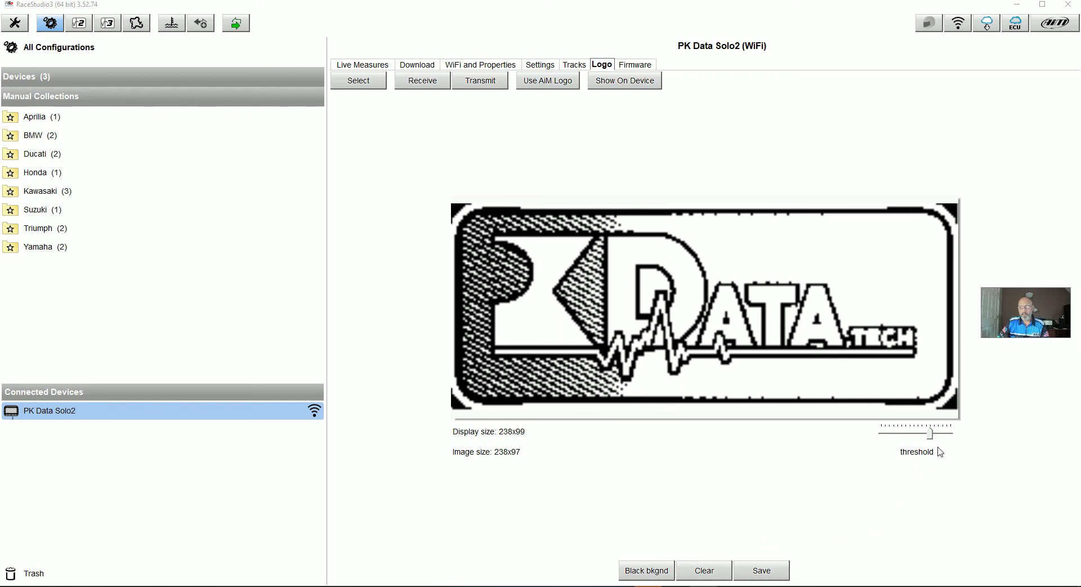
mouse_move(932, 441)
left_mouse_down()
mouse_move(901, 441)
mouse_move(930, 434)
mouse_move(913, 434)
left_mouse_up()
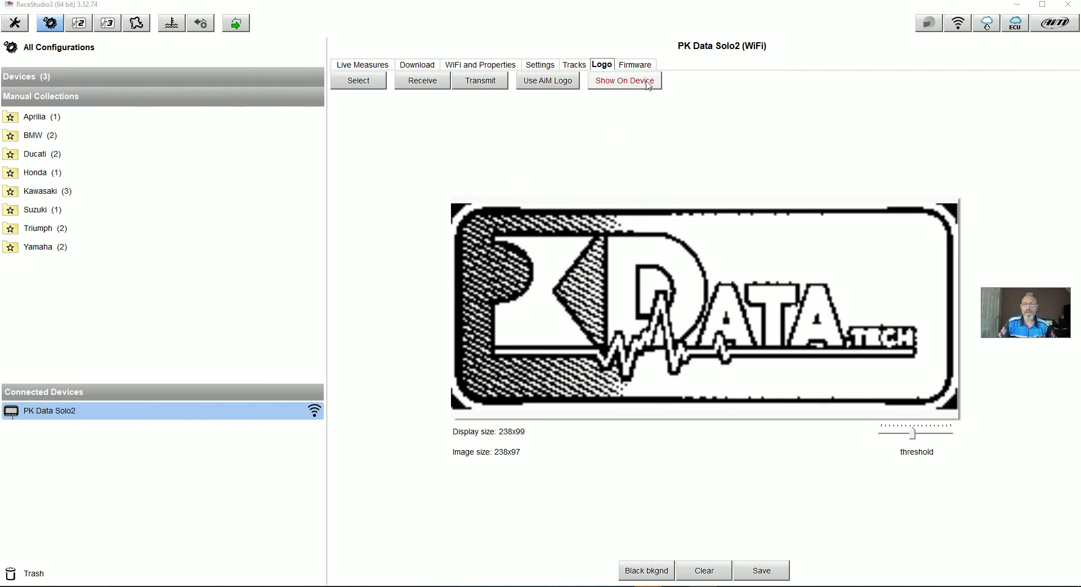
- Check the device's firmware information and review the list of software and firmware updates for the connected device
left_click(636, 65)
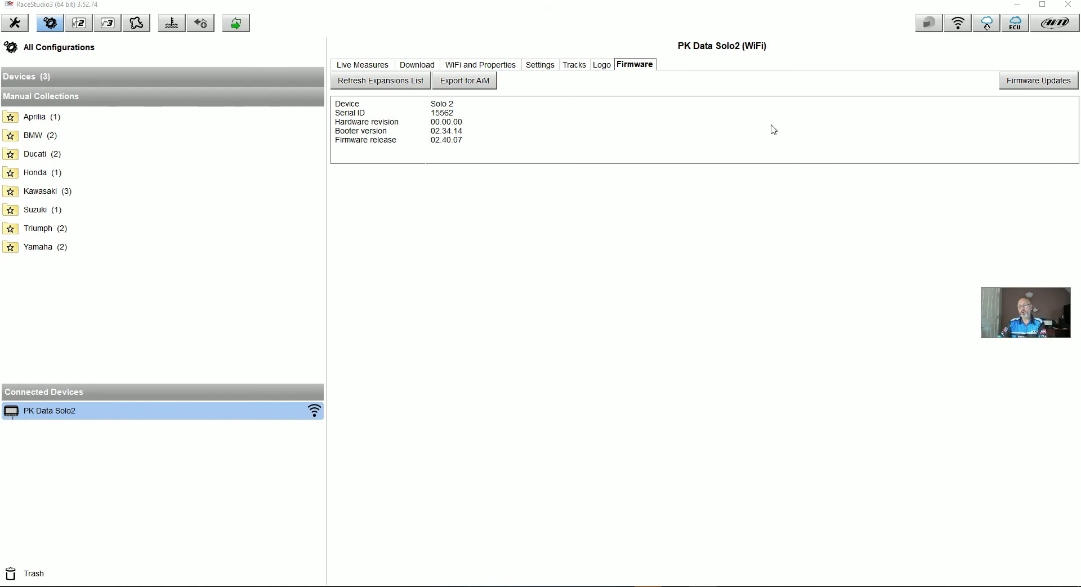
left_click(1032, 86)
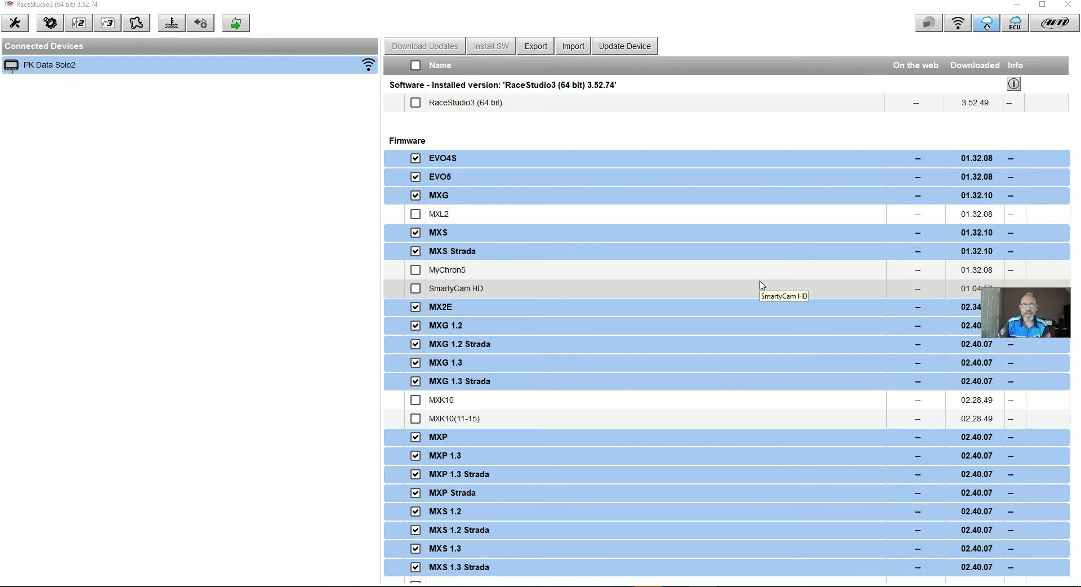
scroll(760, 285, "down", 4)
scroll(761, 284, "up", 4)
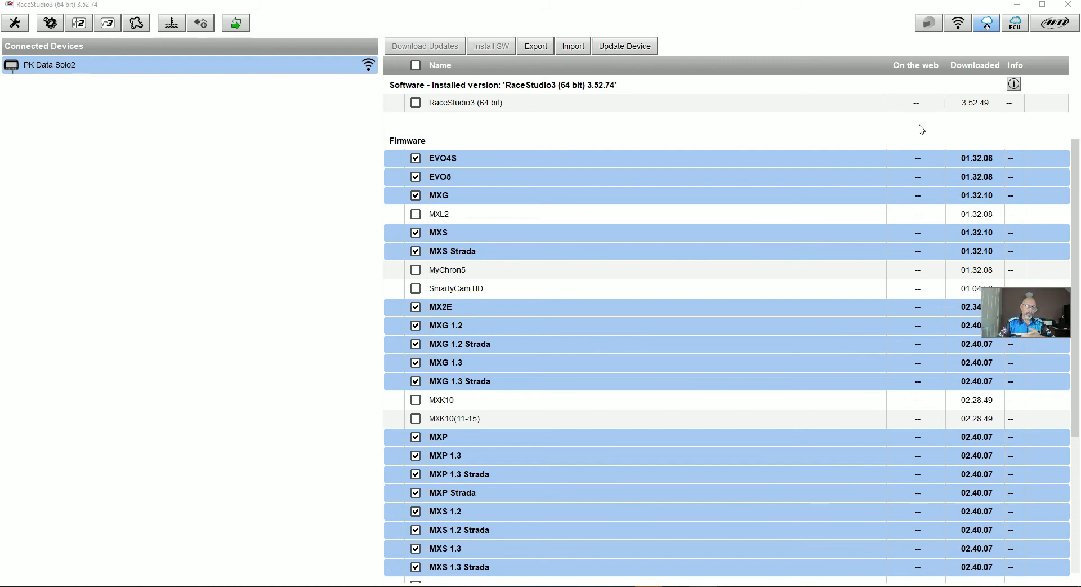
left_click(220, 62)
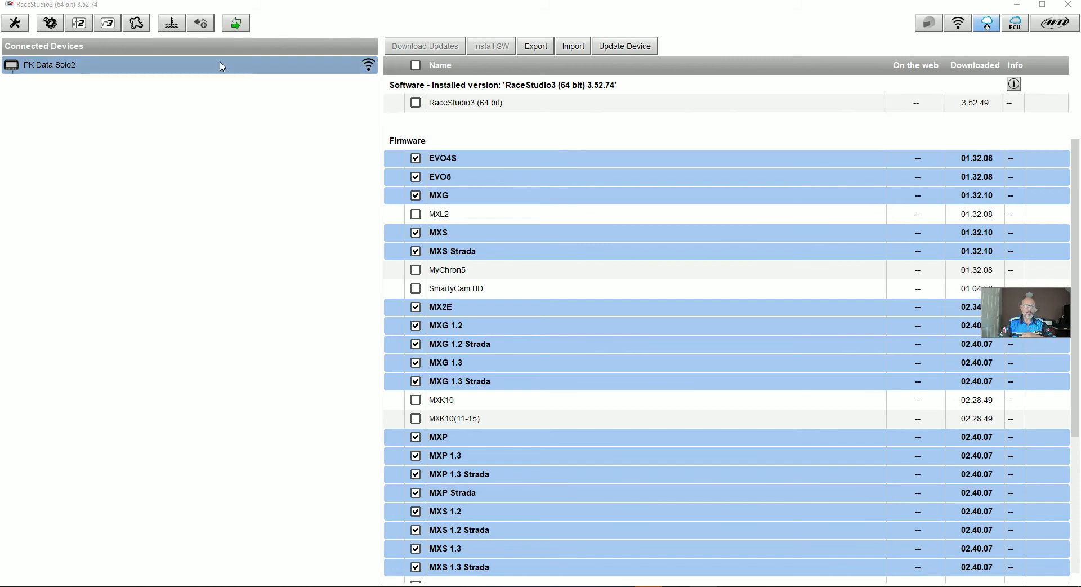
left_click(50, 23)
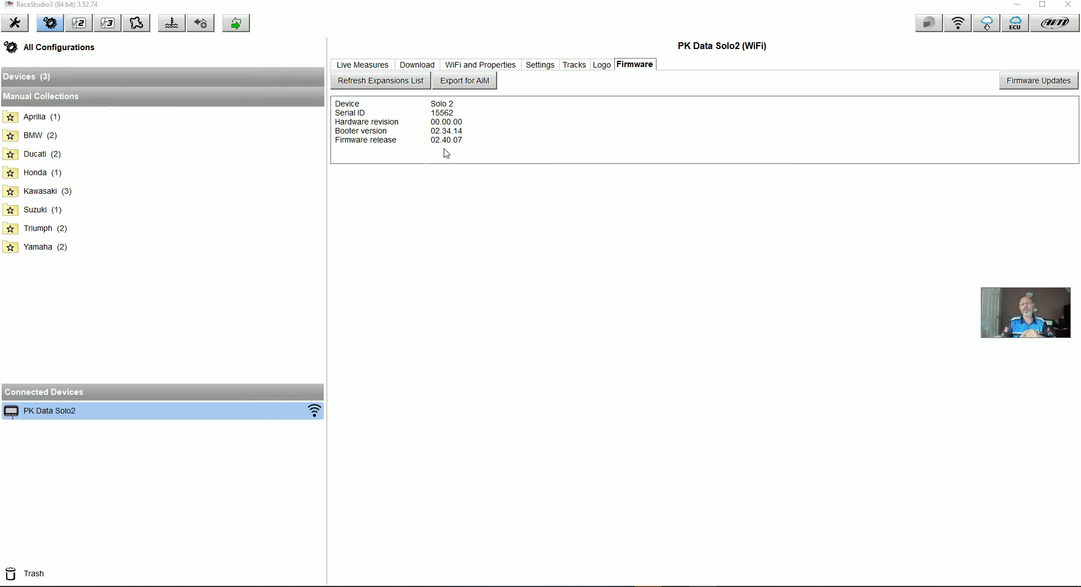
- Clear all firmware selections in the updates list and select only the Solo 2 firmware
left_click(1008, 83)
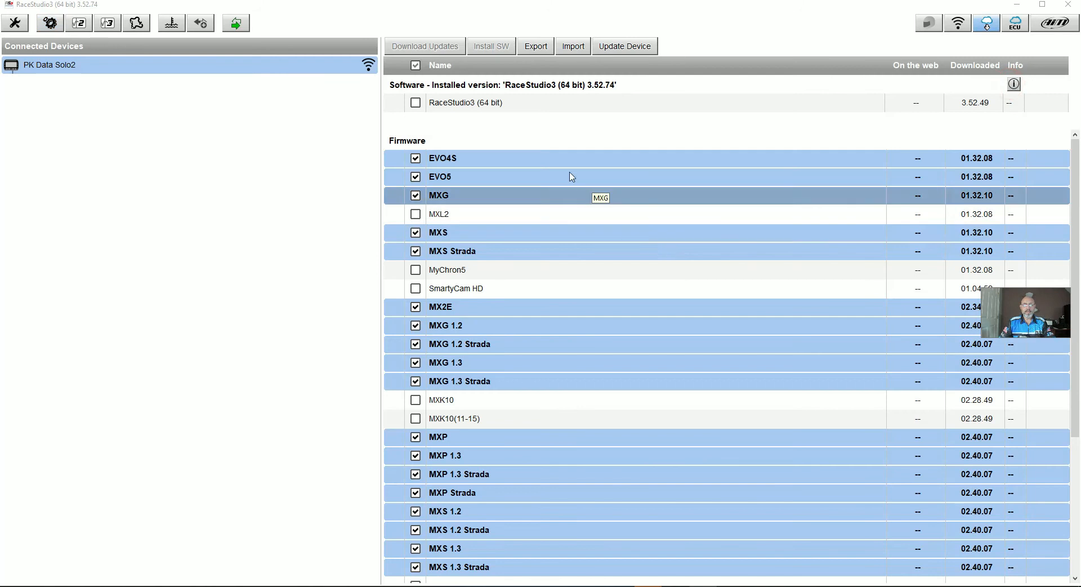
left_click(416, 66)
left_click(416, 65)
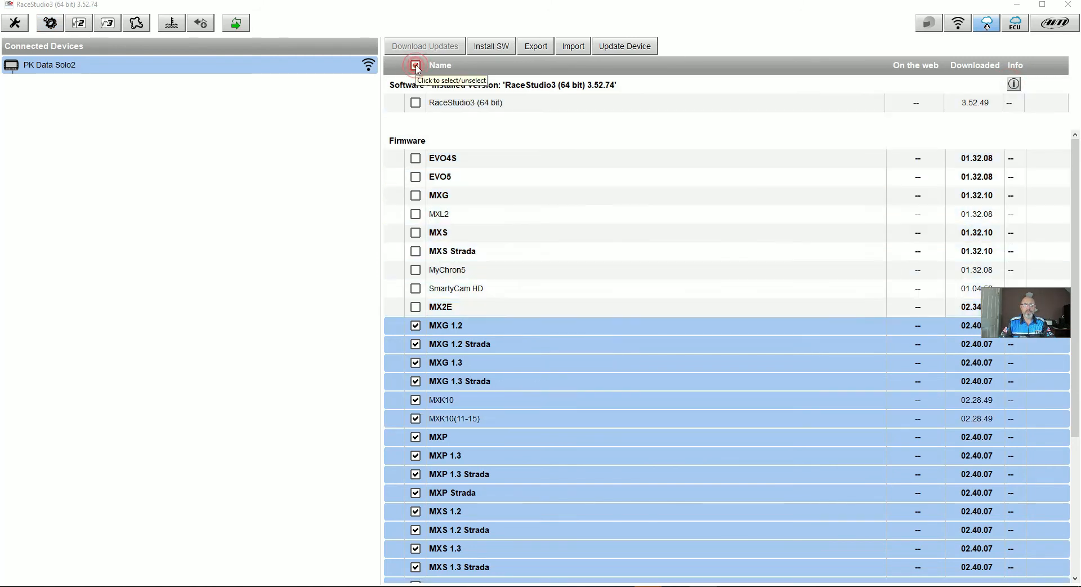
left_click_drag(1073, 180, 1073, 316)
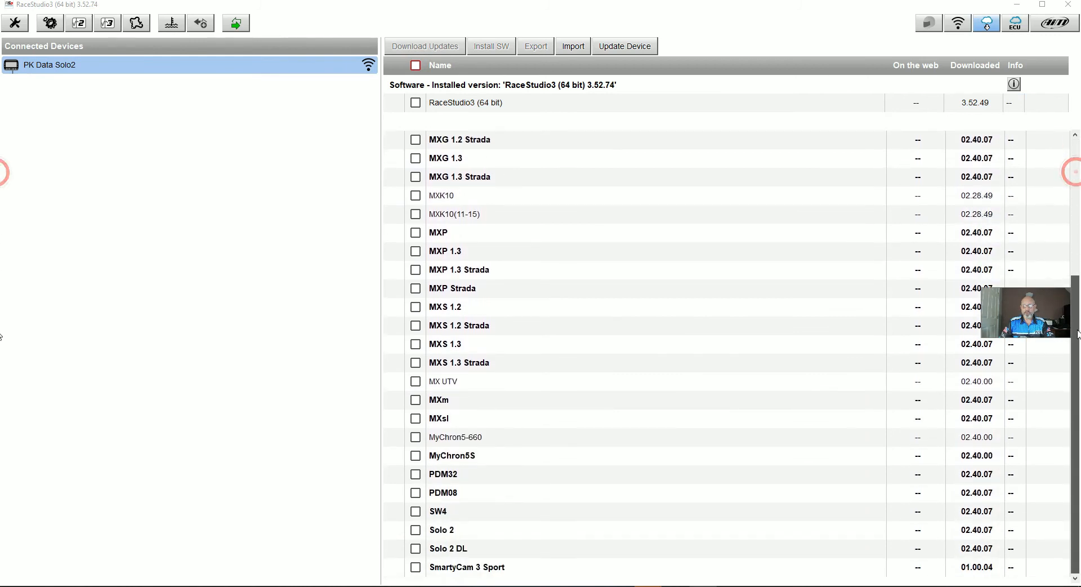
left_click(416, 530)
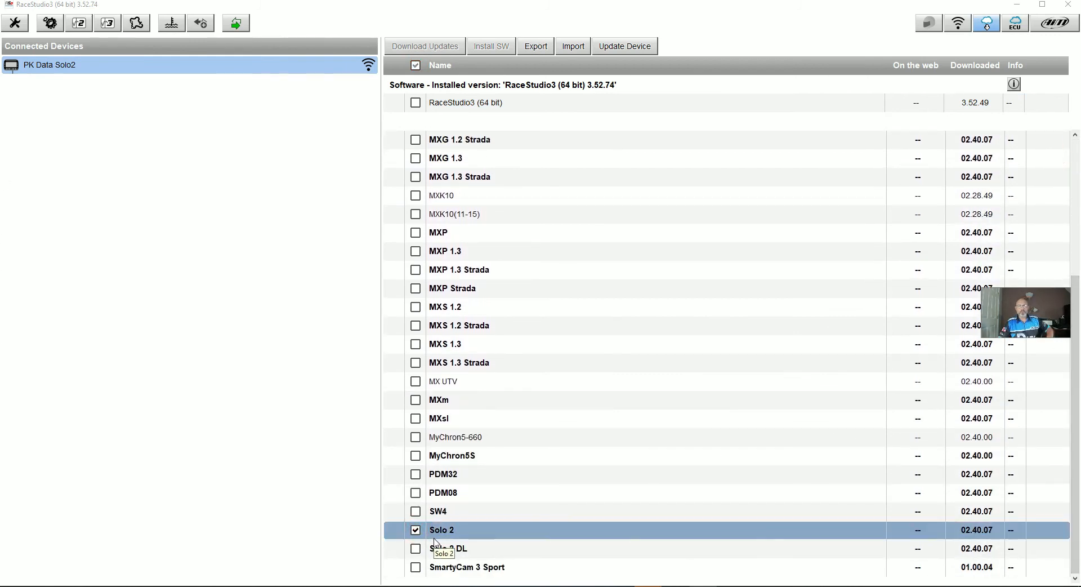
- Select the RaceStudio3 (64 bit) software in the updates list and return to the device's firmware information
scroll(499, 489, "up", 4)
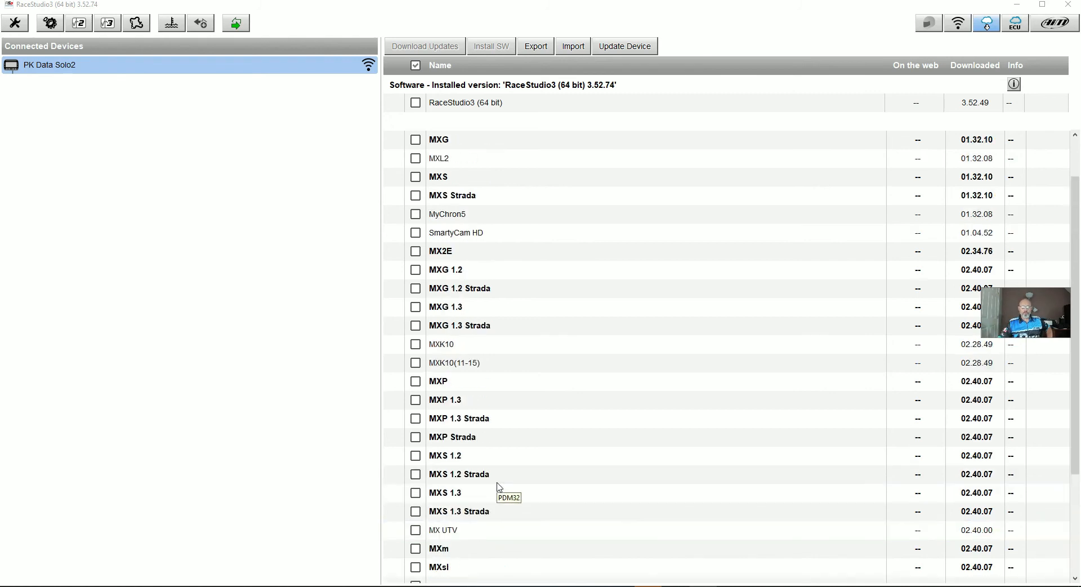
left_click(417, 105)
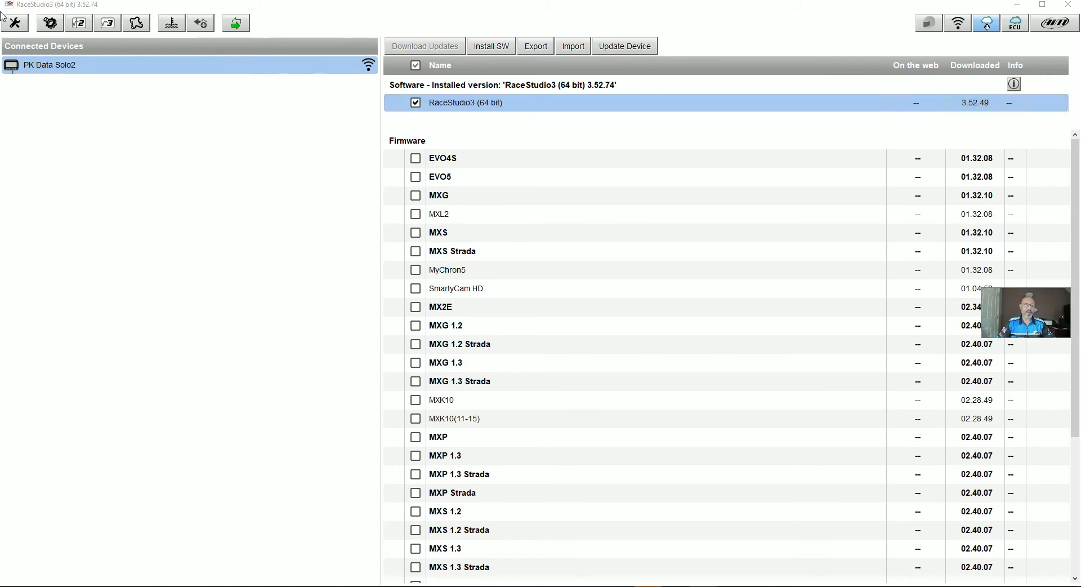
left_click(43, 26)
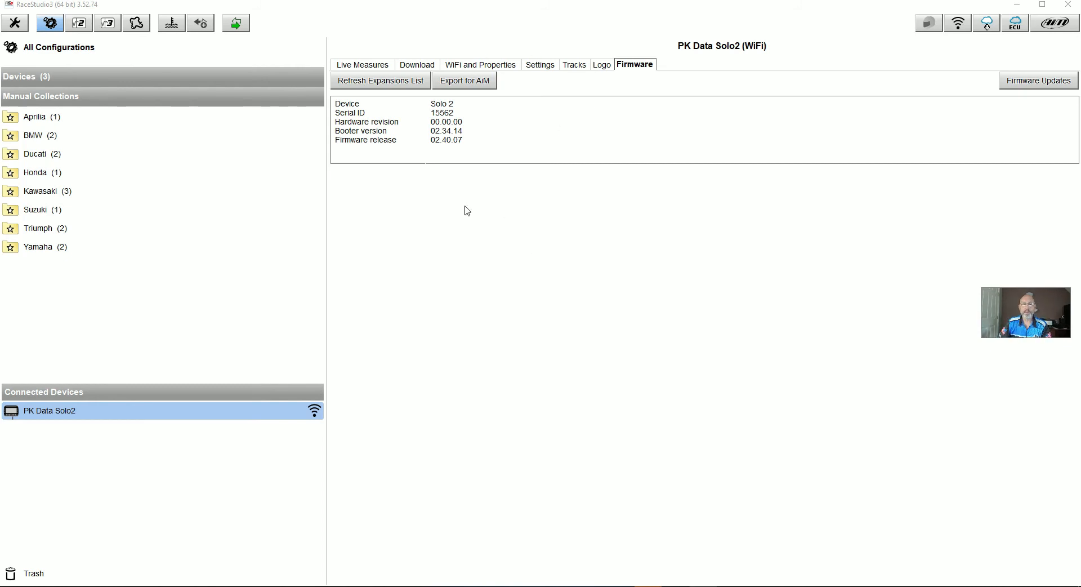
- Examine the list of race tracks stored on the connected PK Data Solo2
left_click(575, 66)
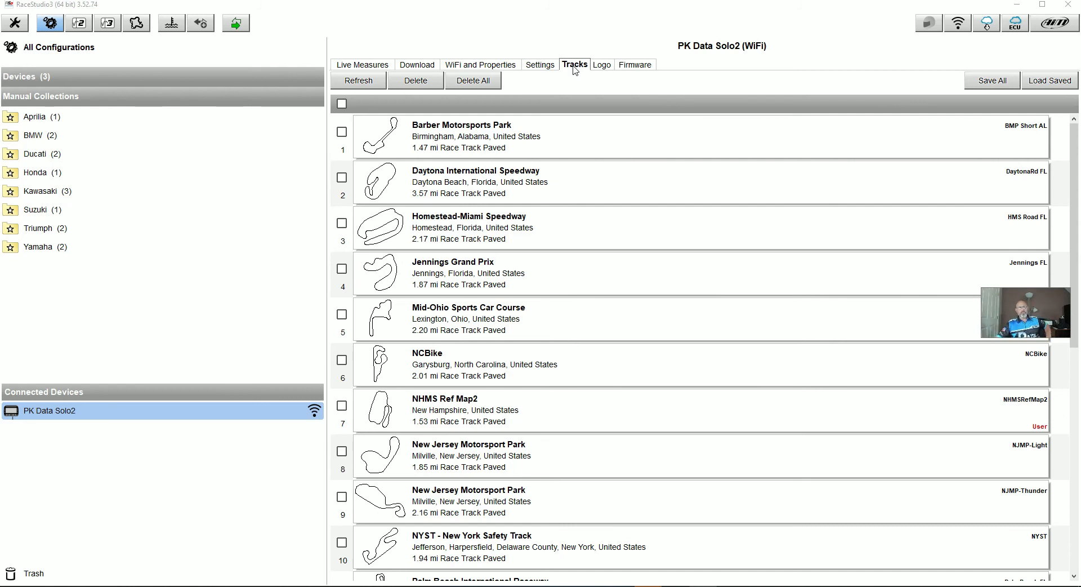
scroll(566, 221, "down", 2)
scroll(563, 242, "down", 2)
scroll(561, 265, "up", 4)
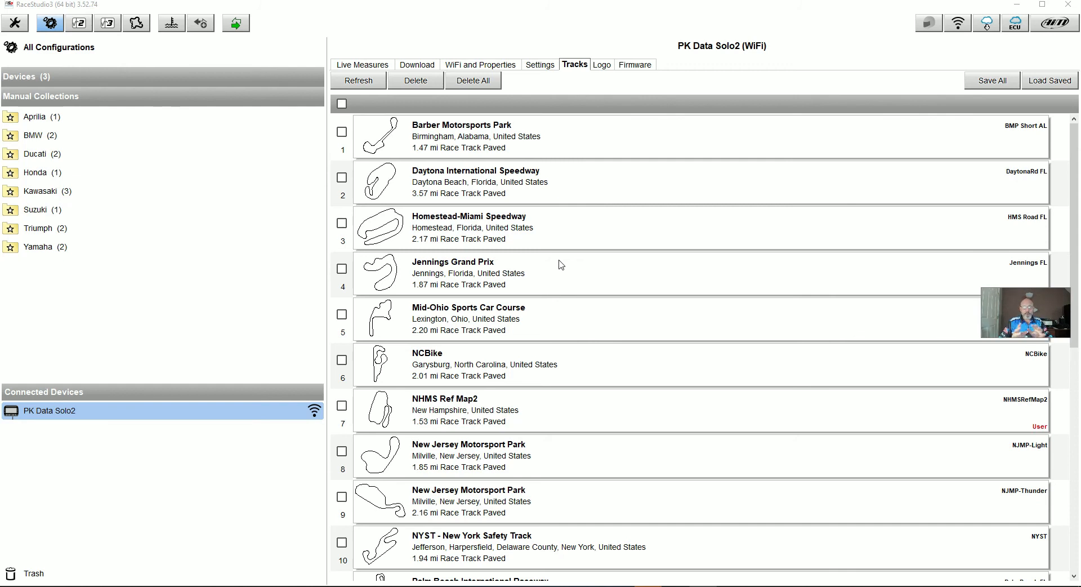
left_click(163, 414)
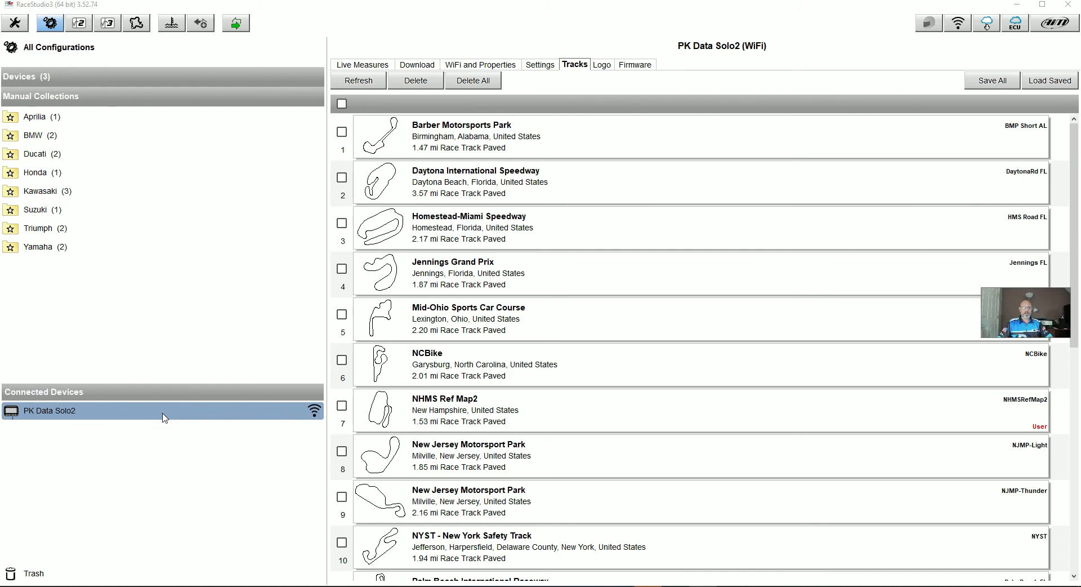
left_click(576, 63)
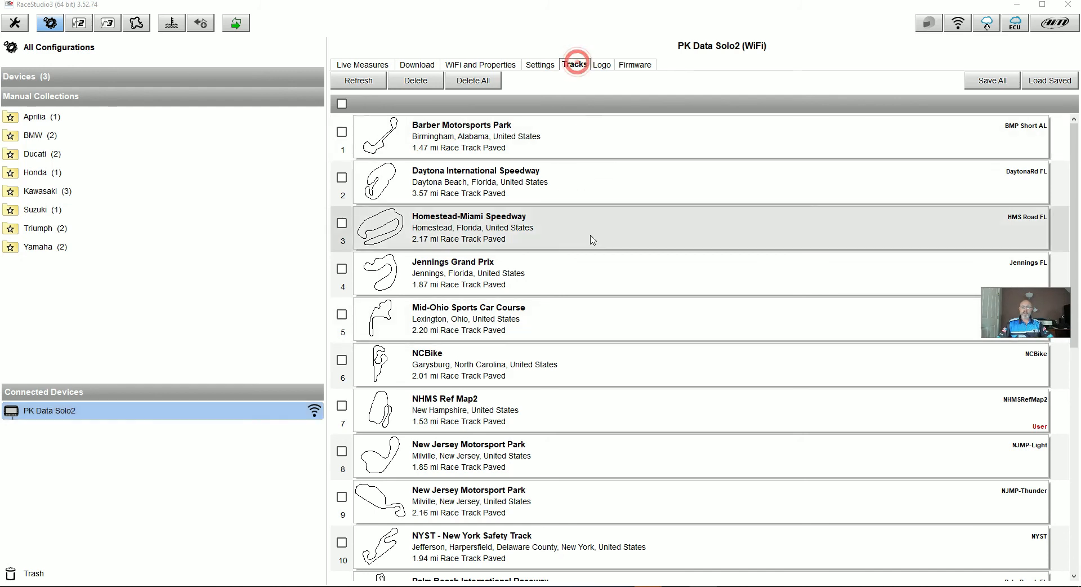
scroll(603, 258, "down", 10)
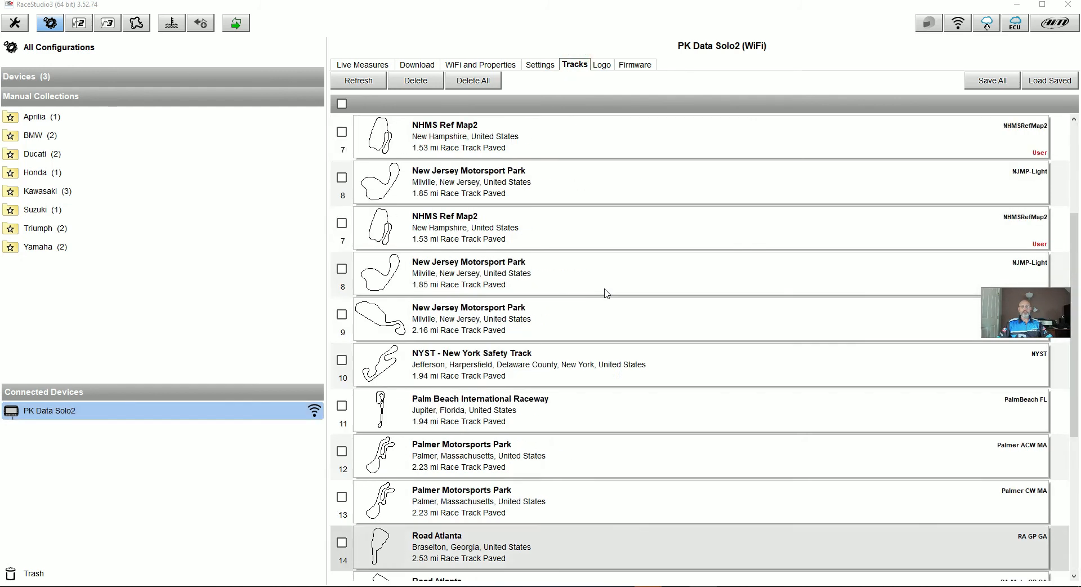
scroll(606, 292, "up", 6)
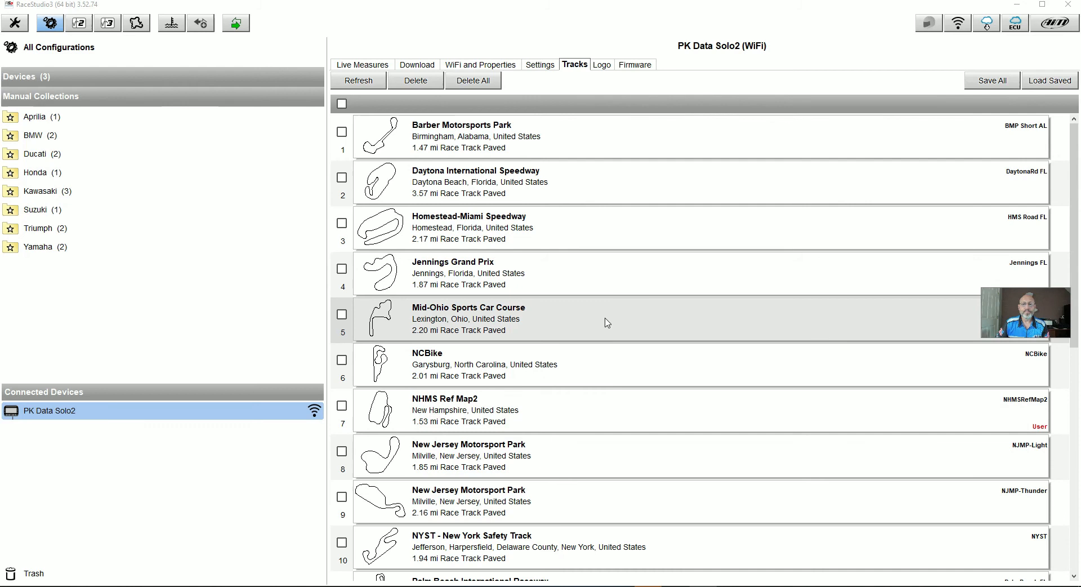
- Open the device's recorded sessions, review the NHMS NEMRR, Jun 26–Jul 02 and Palmer ACW groups, and collapse all three again
left_click(416, 67)
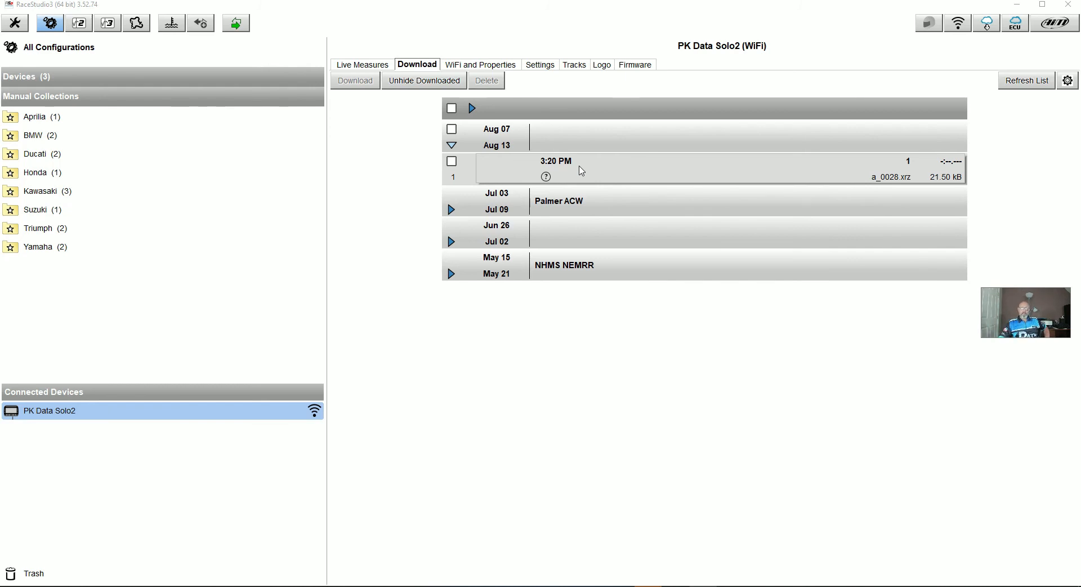
left_click(450, 275)
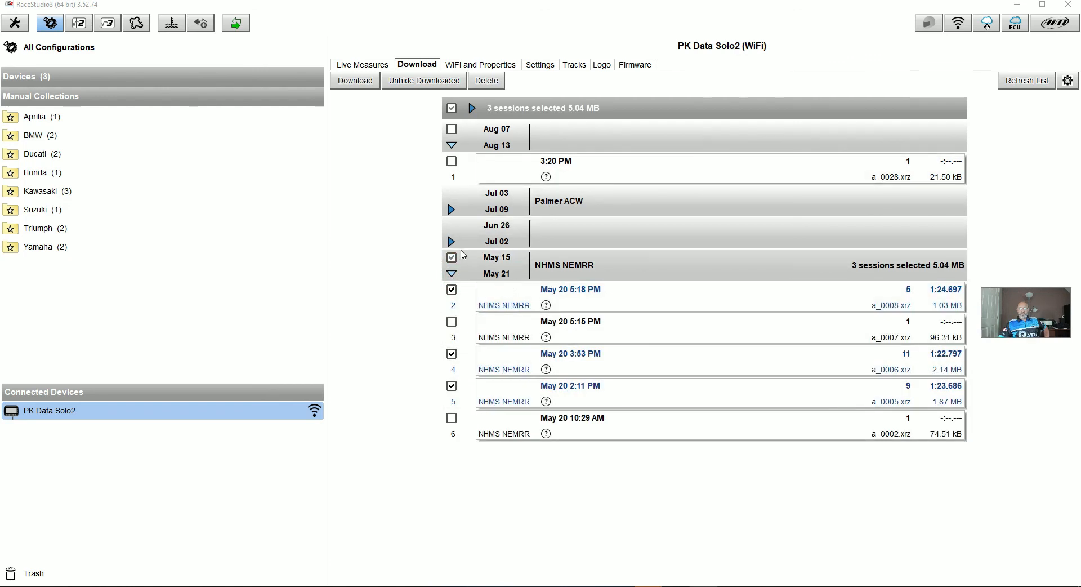
left_click(452, 241)
left_click(449, 210)
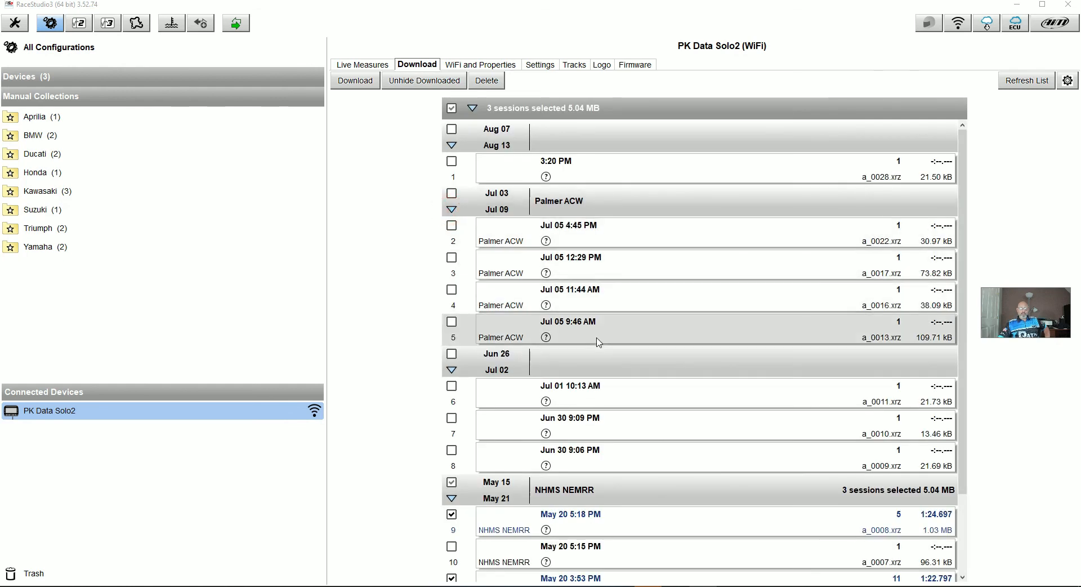
scroll(599, 341, "down", 3)
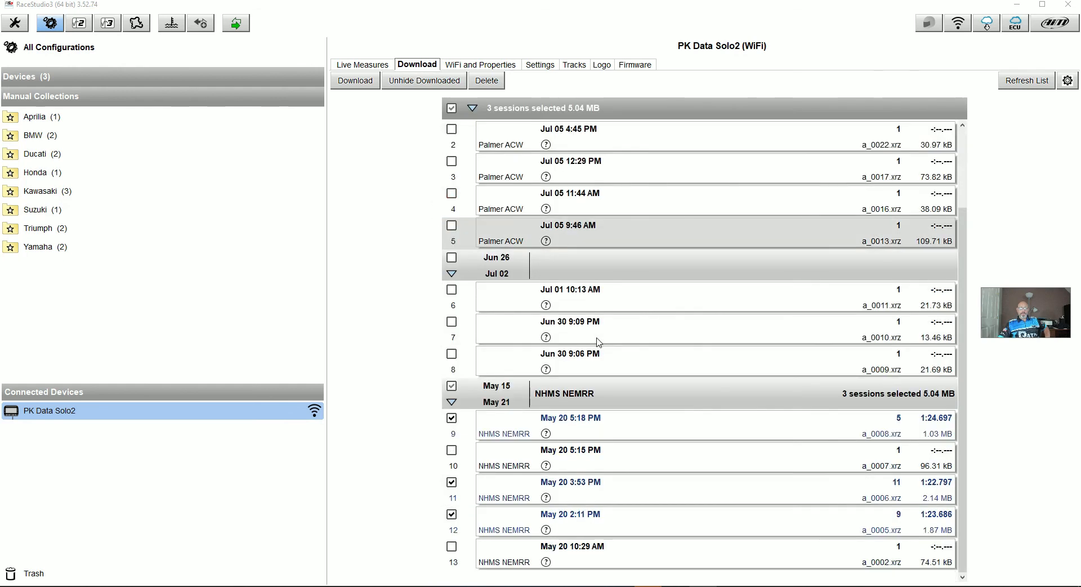
left_click(452, 402)
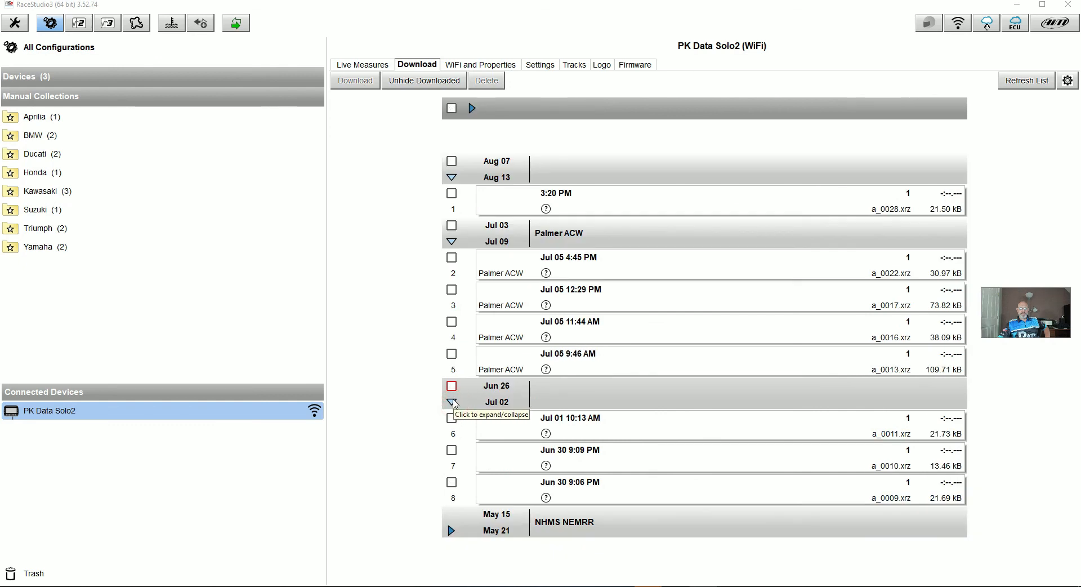
left_click(452, 402)
left_click(451, 241)
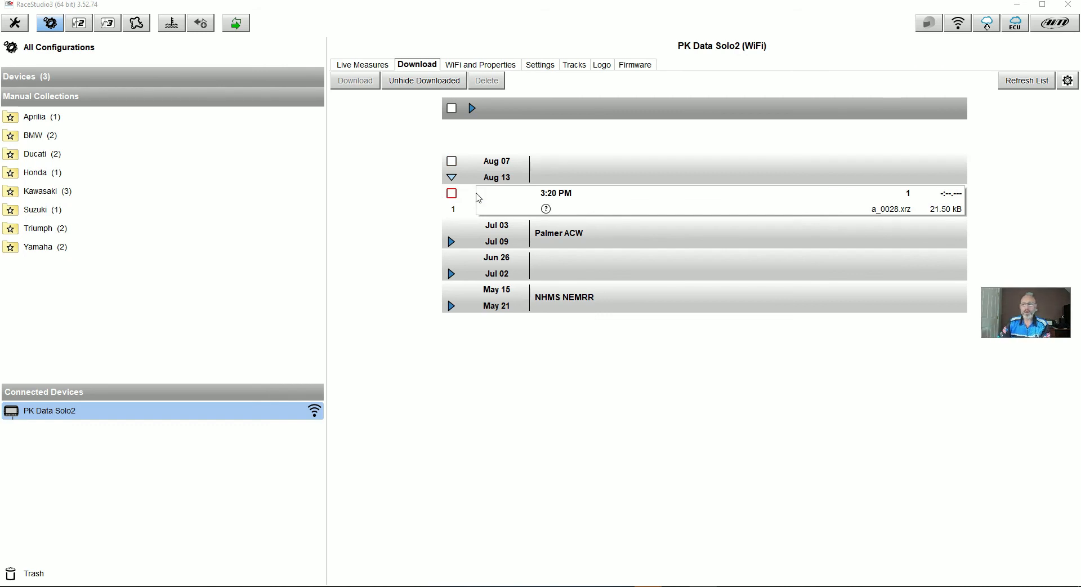
- Open the data download settings and review the fields used for the folder structure and the file name
left_click(1069, 81)
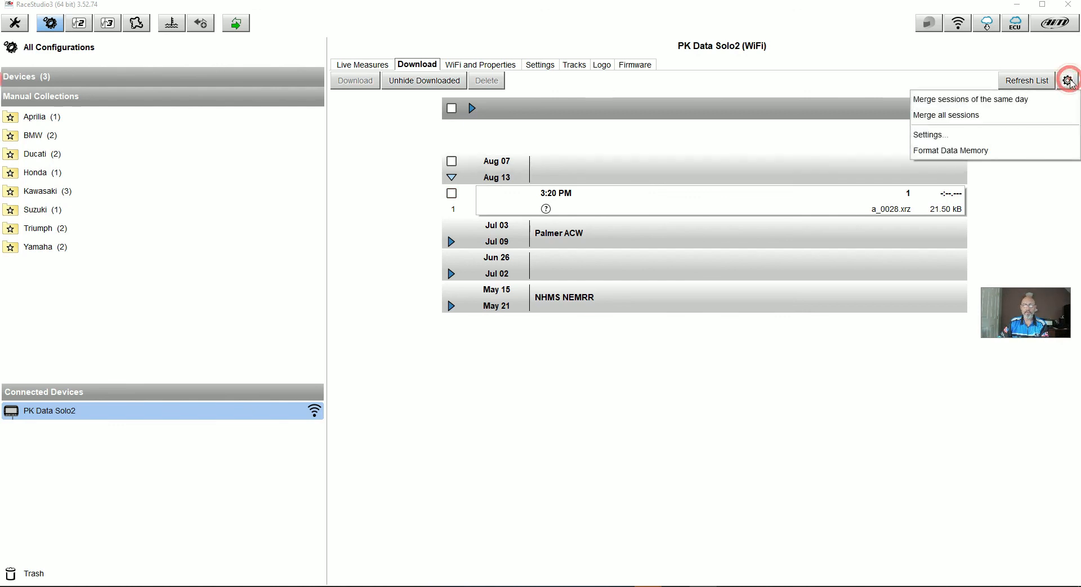
left_click(951, 138)
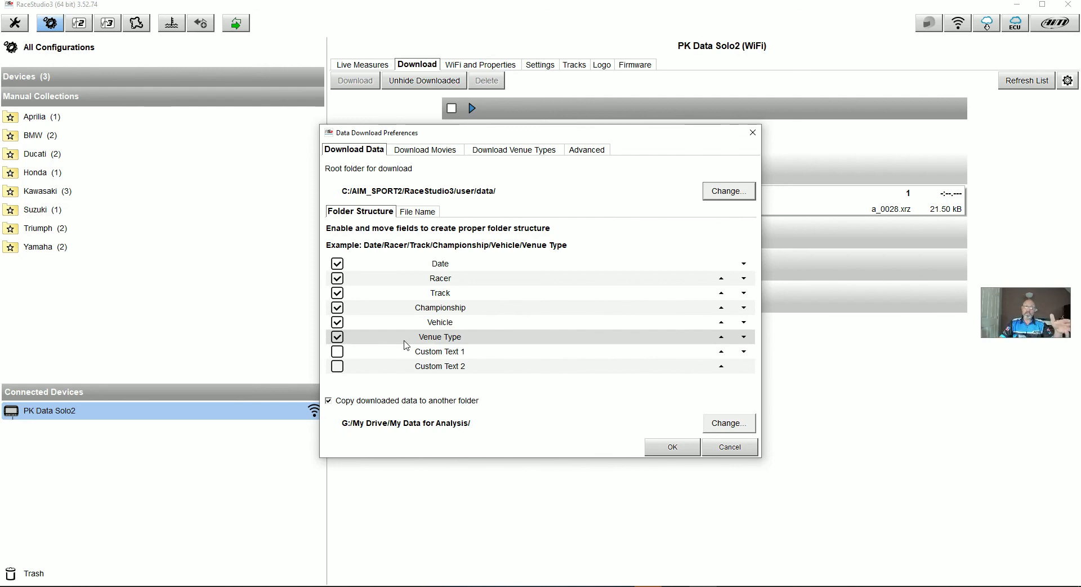
left_click(428, 210)
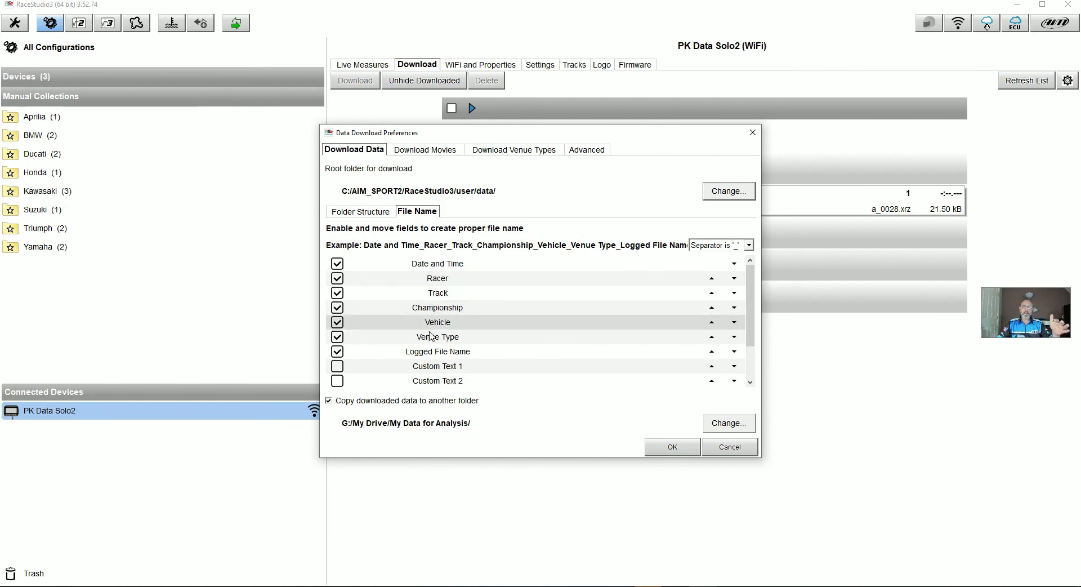
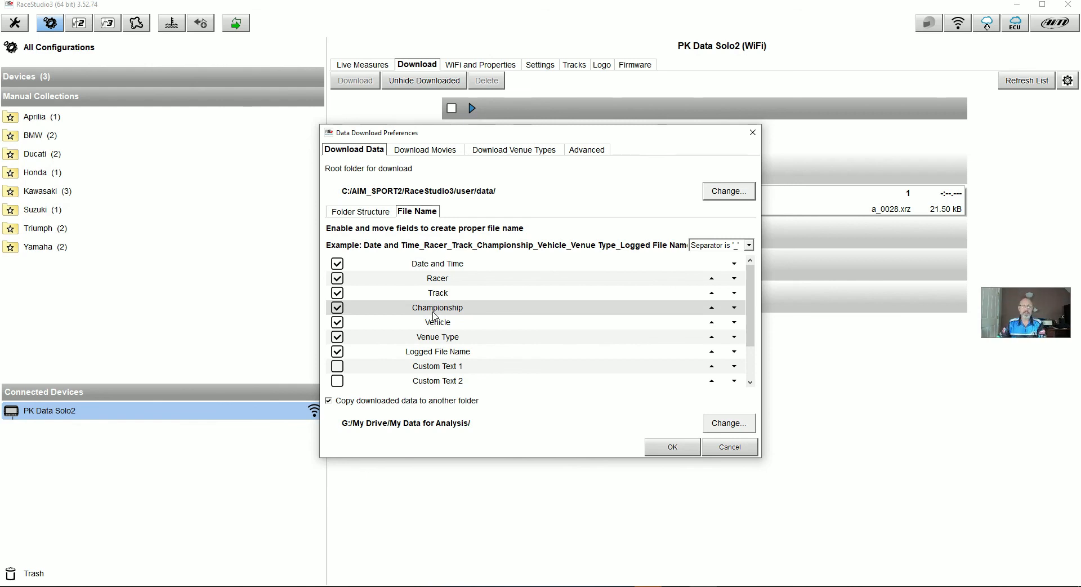
left_click(377, 211)
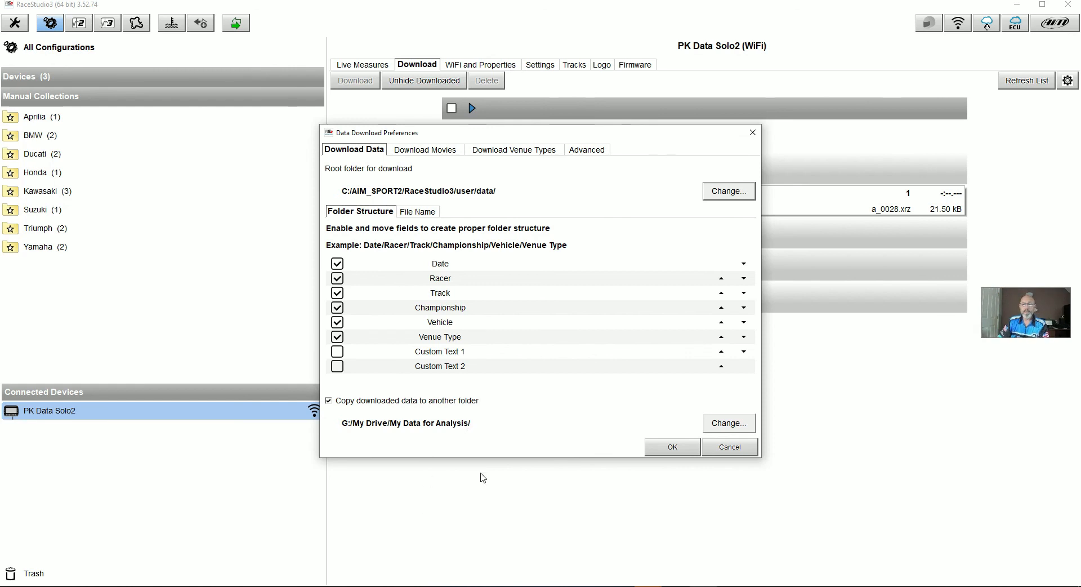
- Disable the CSV (Comma Separated Values) and Google KML additional export formats in the advanced download preferences and confirm them
left_click(589, 150)
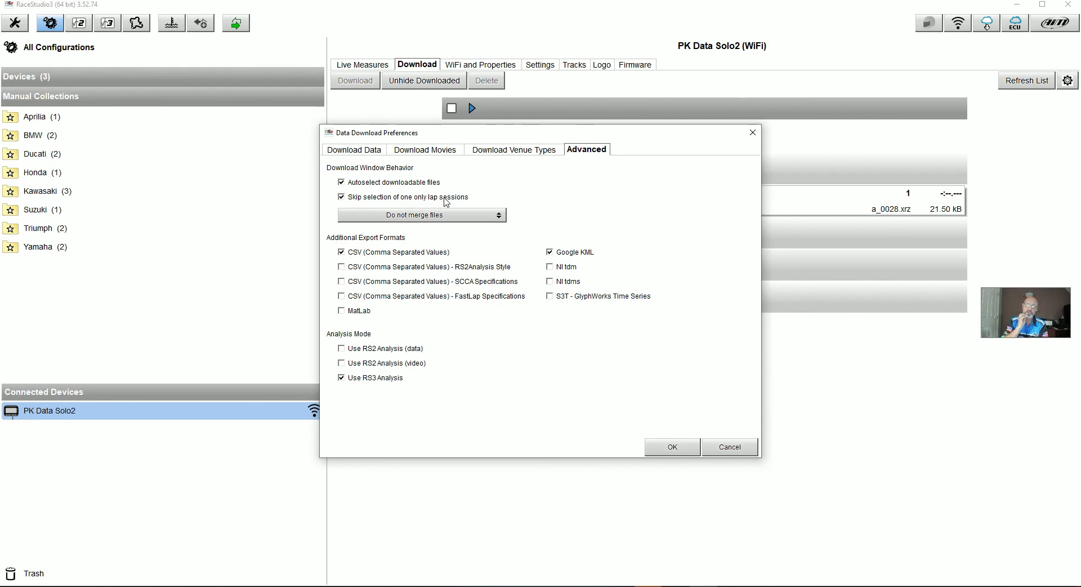
left_click_drag(510, 135, 530, 311)
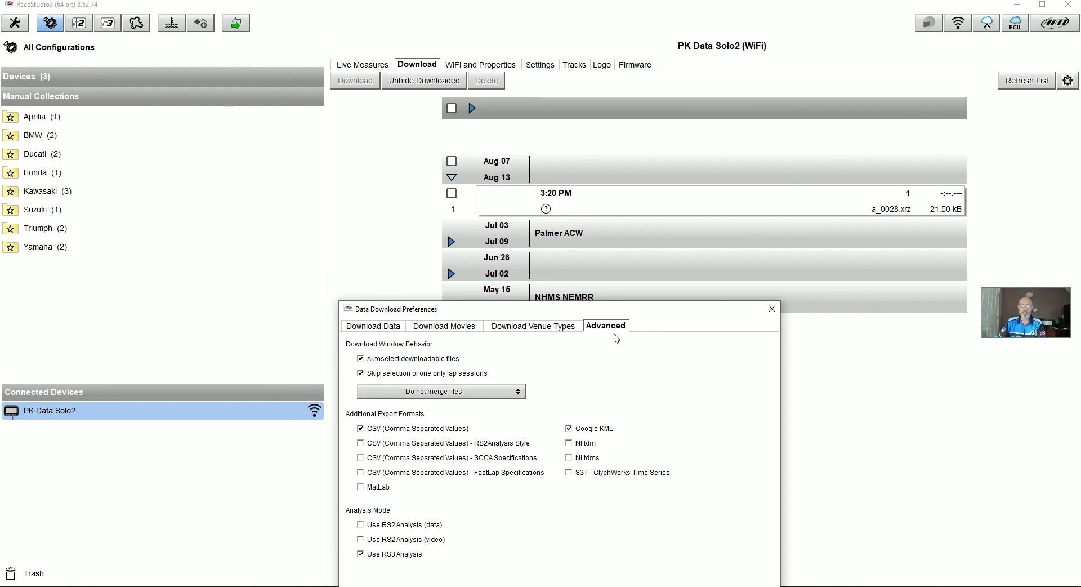
left_click_drag(629, 311, 523, 113)
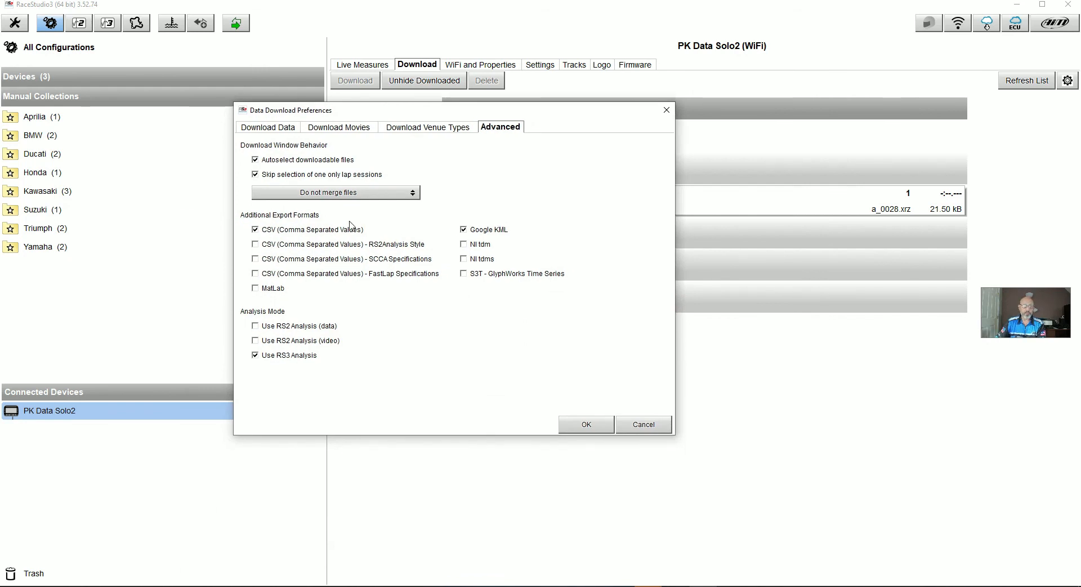
left_click(464, 233)
left_click(255, 229)
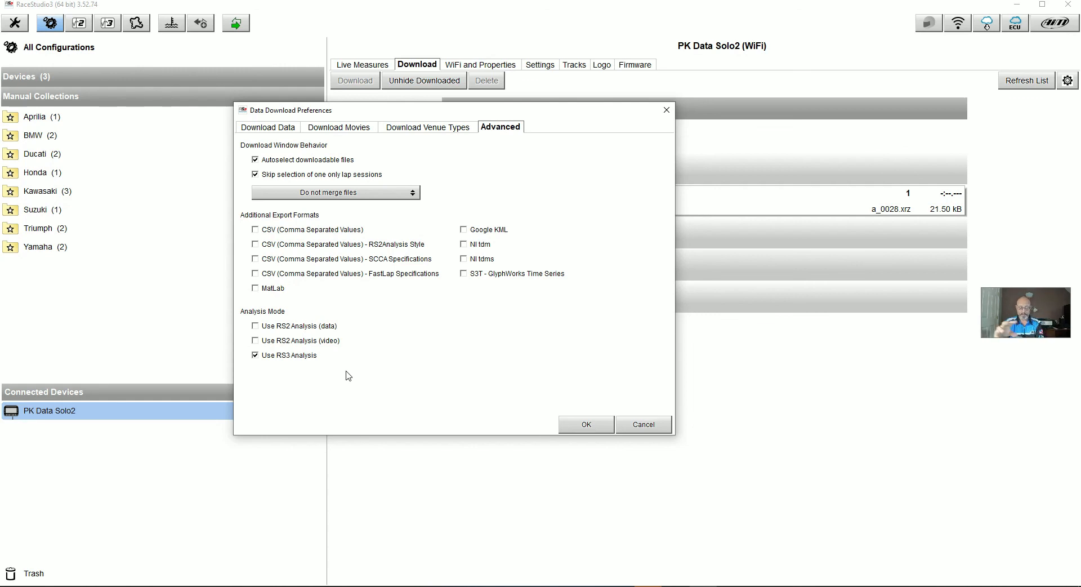
left_click(580, 428)
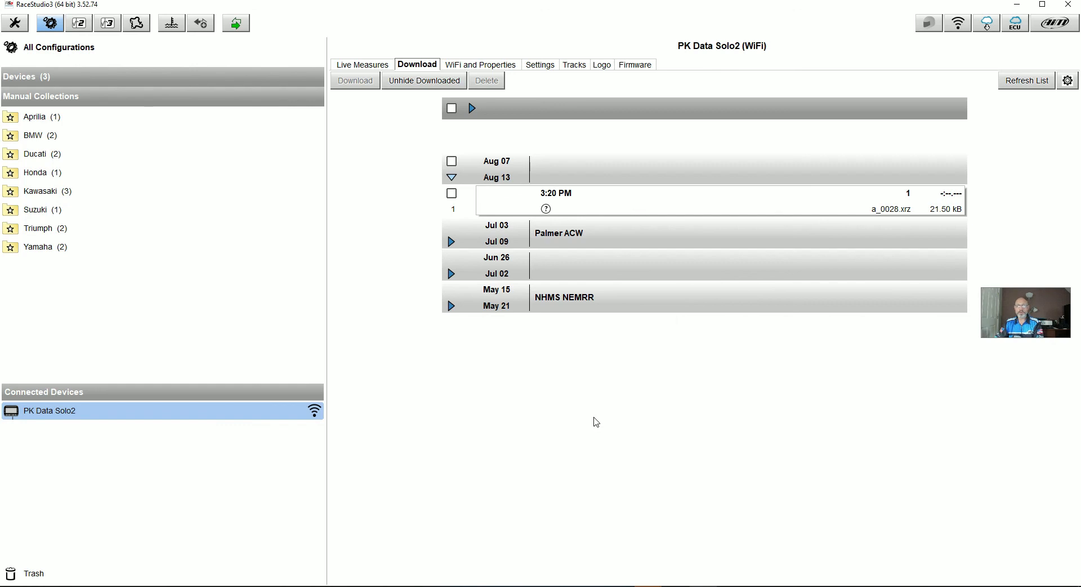
- Collapse the Aug 07–Aug 13 group and examine the Palmer ACW, Jun 26–Jul 02 and NHMS NEMRR sessions group by group
left_click(451, 242)
left_click(450, 176)
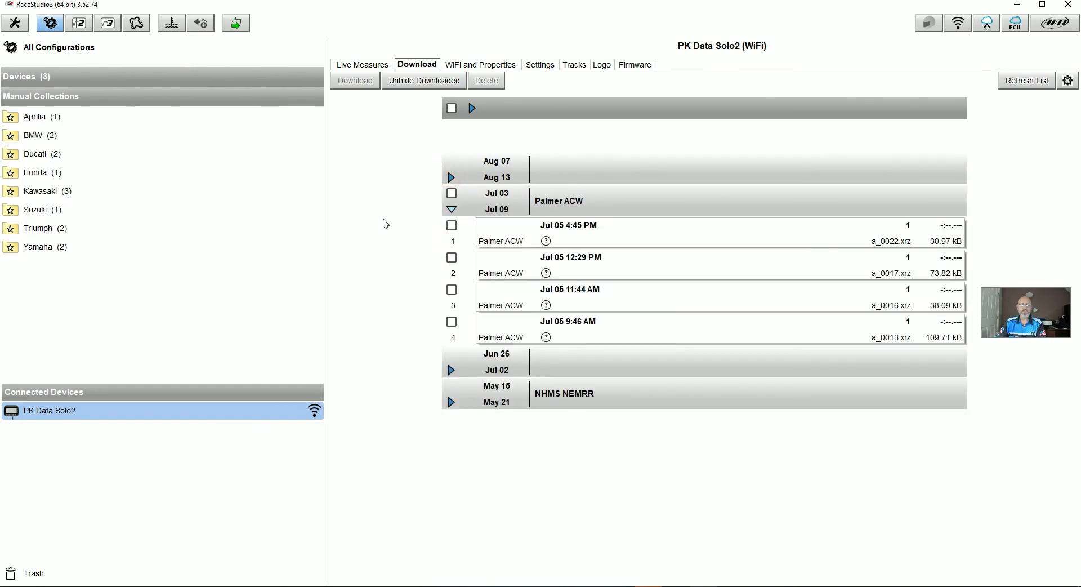
left_click(451, 209)
left_click(451, 241)
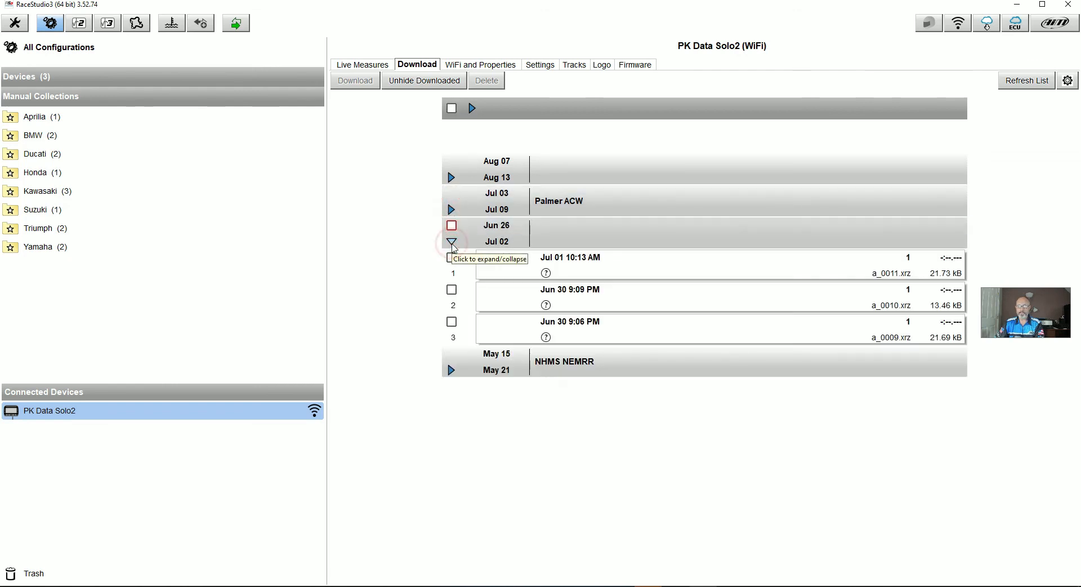
left_click(451, 242)
left_click(451, 274)
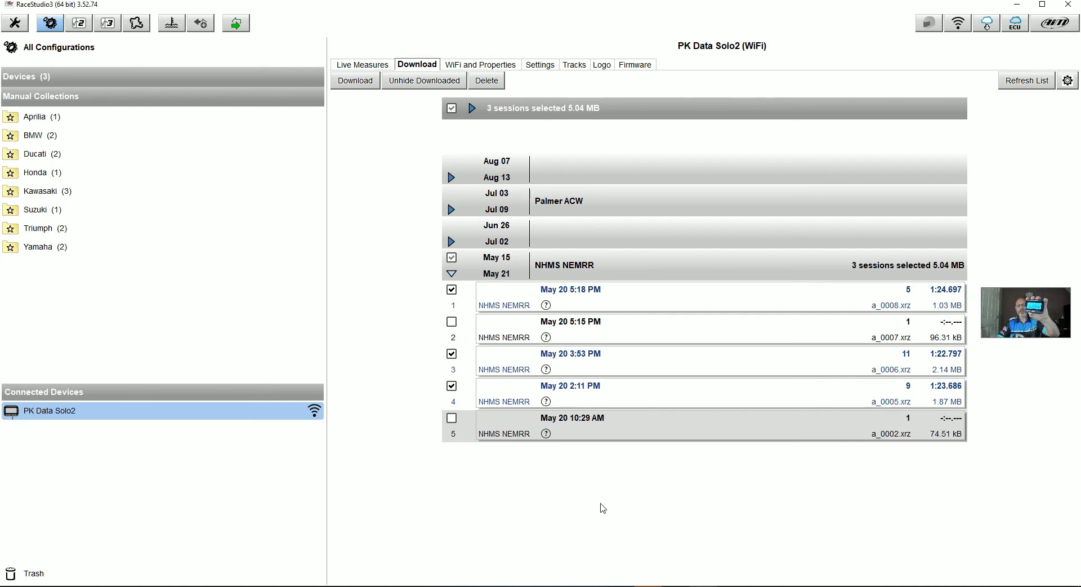
- Expand the remaining date groups, unhide the already downloaded sessions and review the complete session list
left_click(451, 241)
left_click(451, 209)
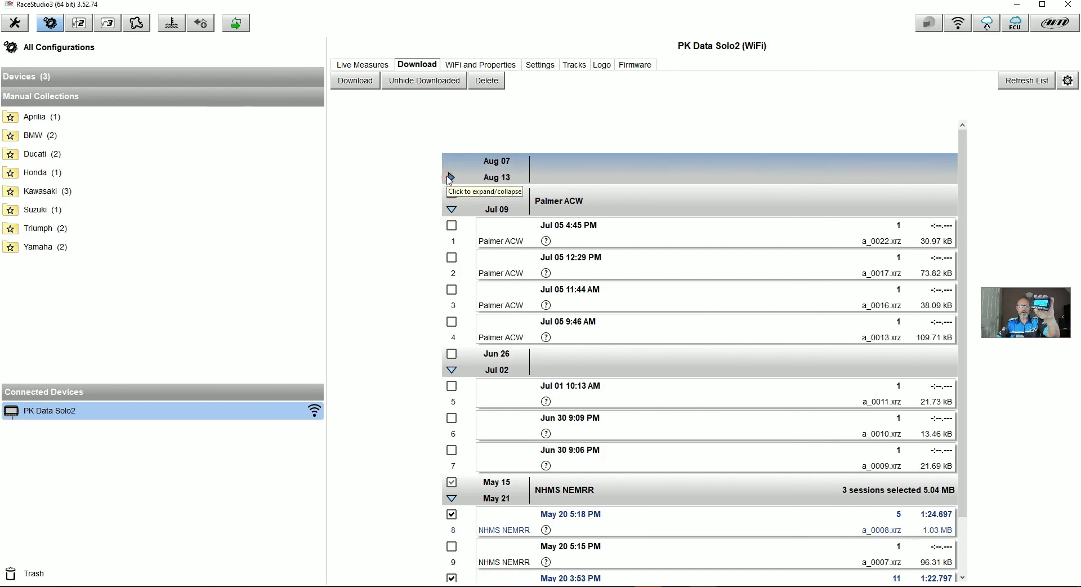
left_click(451, 177)
left_click(410, 84)
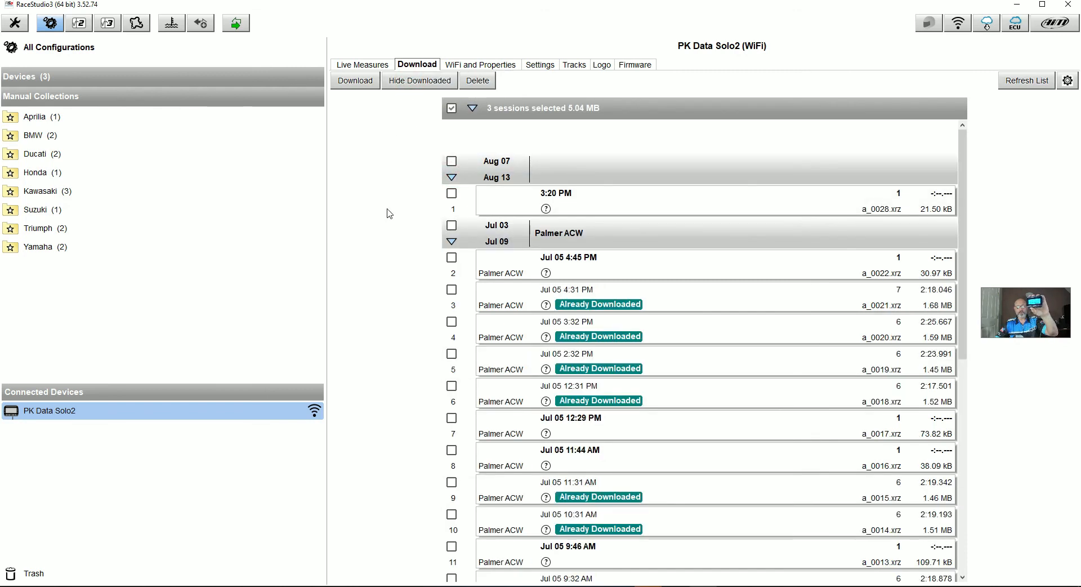
scroll(725, 388, "down", 10)
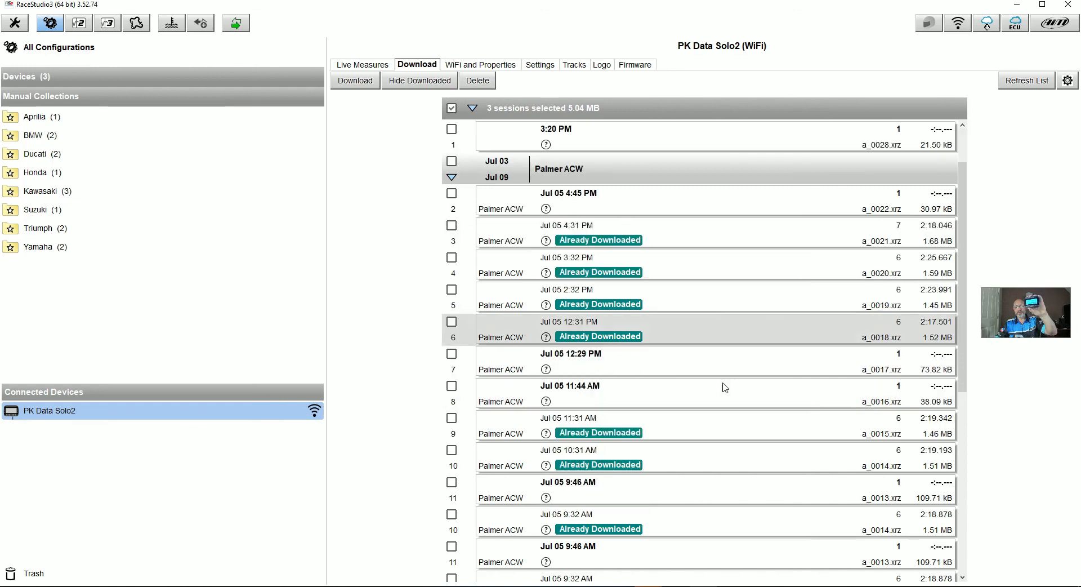
scroll(724, 387, "down", 4)
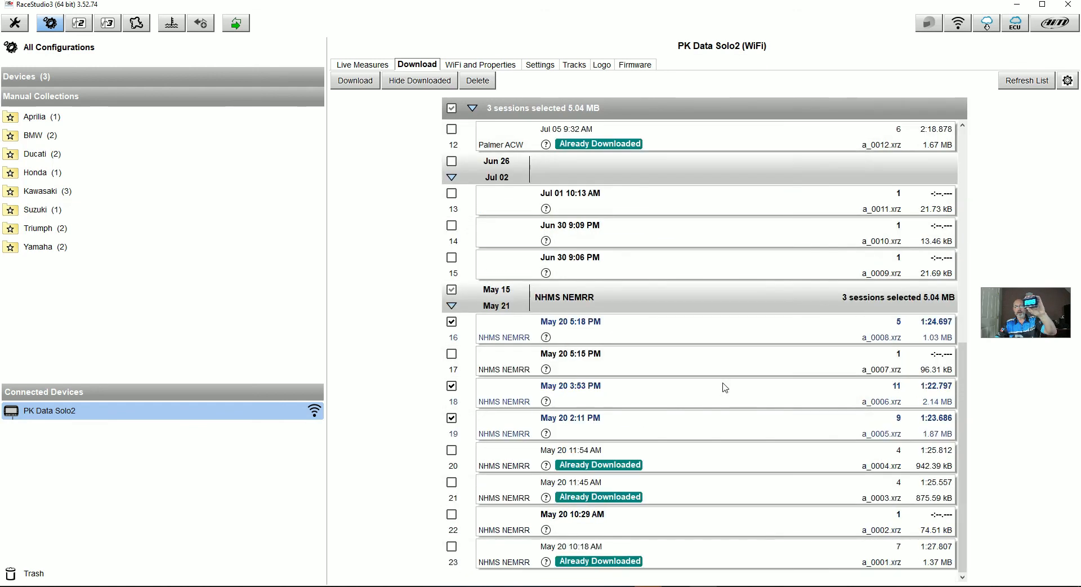
scroll(726, 450, "up", 14)
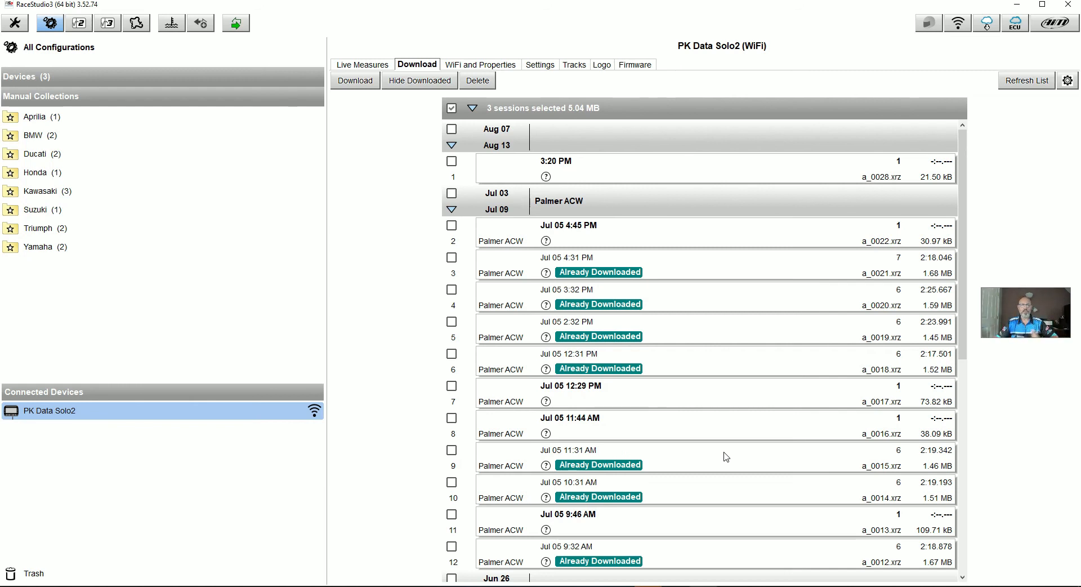
- Hide the already downloaded sessions and select all listed sessions in the Palmer ACW group
left_click(416, 83)
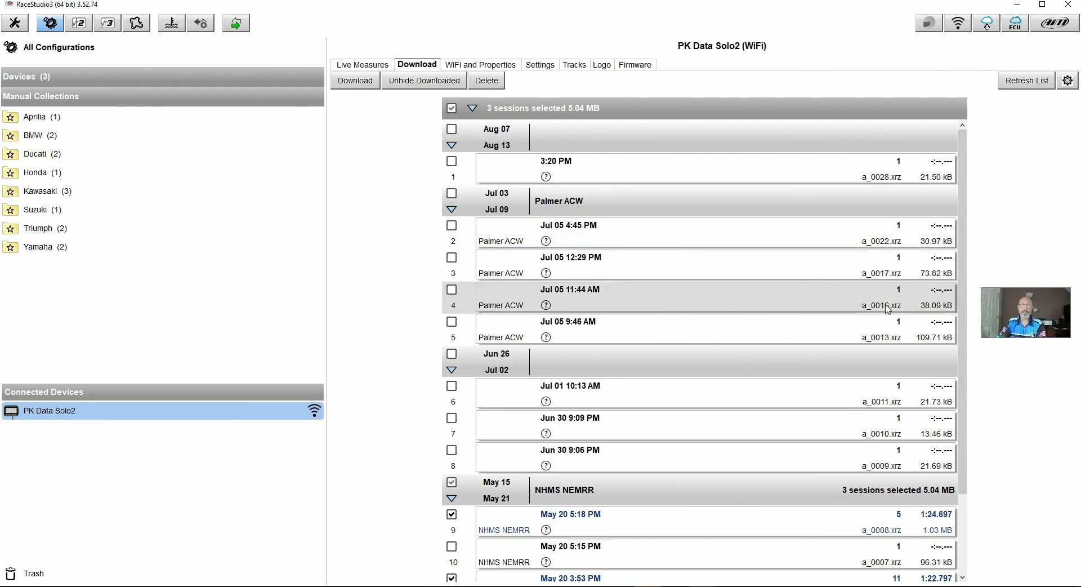
left_click(452, 194)
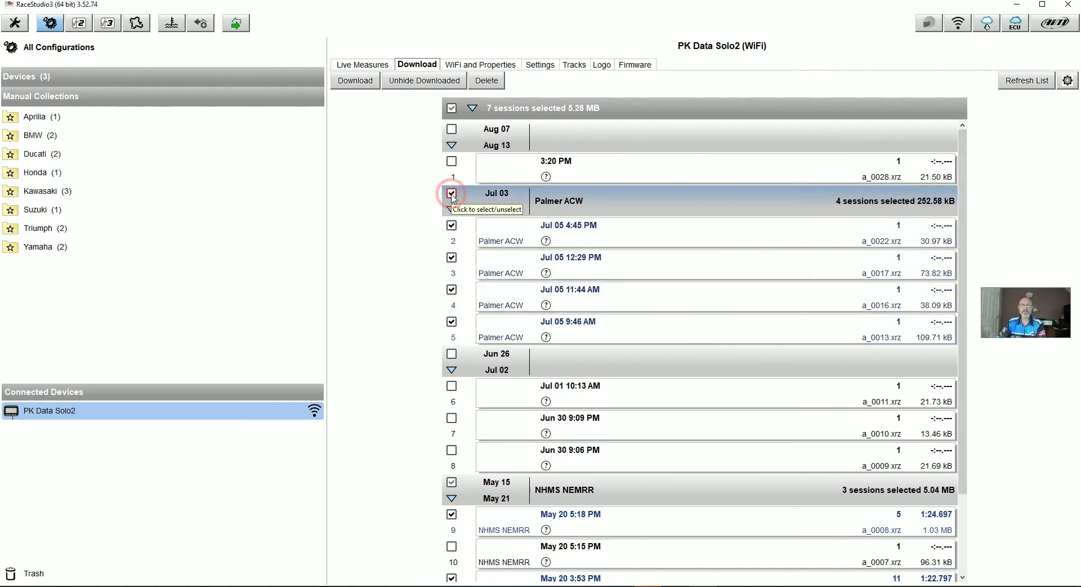